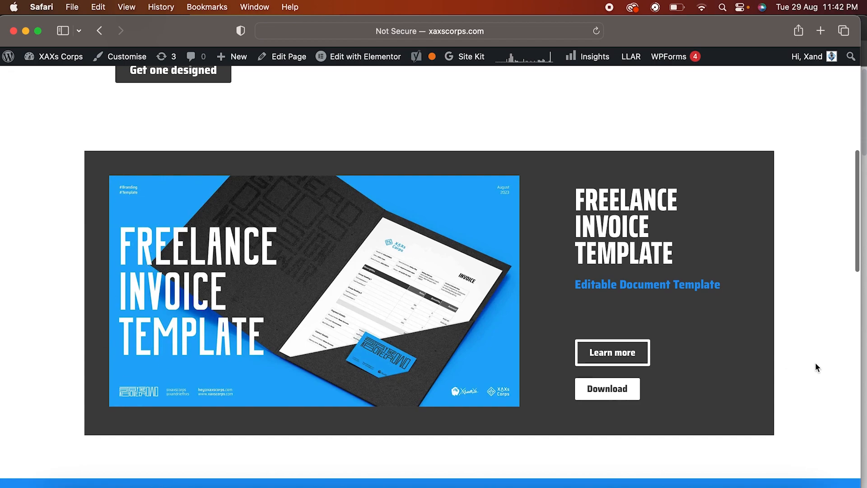
- Open the Freelance Invoice Template's details page and review its description, file compatibility and invoice mockup
{"action": "left_click", "coordinate": [636, 354]}
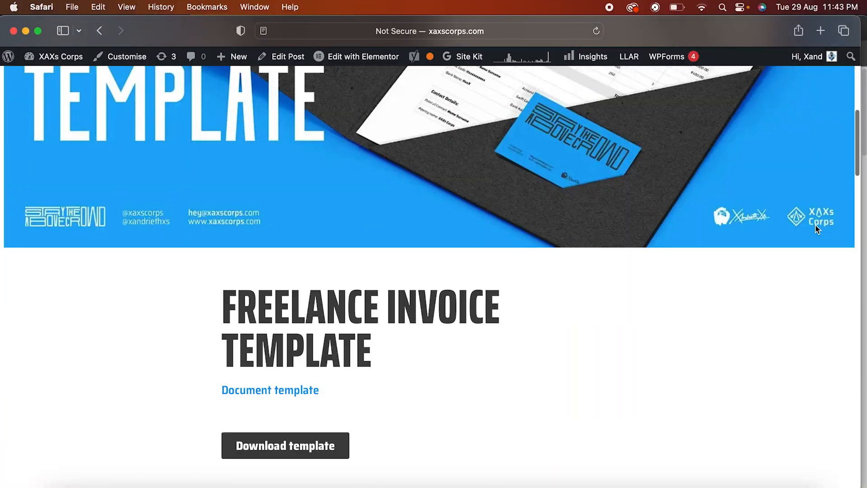
{"action": "scroll", "coordinate": [815, 228], "scroll_direction": "down", "scroll_amount": 5}
{"action": "scroll", "coordinate": [815, 228], "scroll_direction": "up", "scroll_amount": 15}
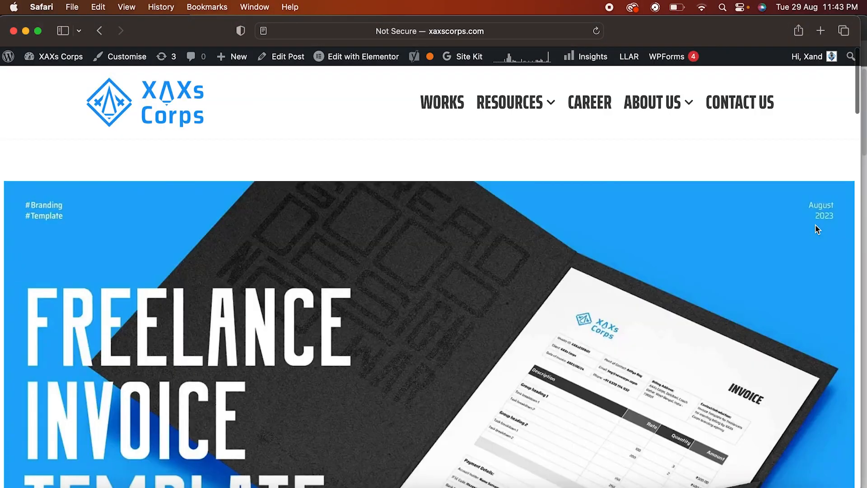
{"action": "scroll", "coordinate": [781, 204], "scroll_direction": "down", "scroll_amount": 10}
{"action": "scroll", "coordinate": [782, 204], "scroll_direction": "up", "scroll_amount": 5}
{"action": "scroll", "coordinate": [781, 204], "scroll_direction": "down", "scroll_amount": 6}
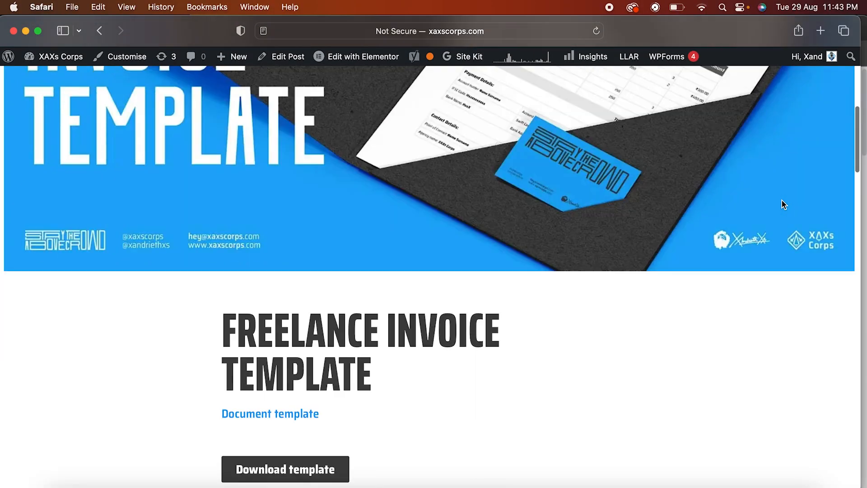
{"action": "scroll", "coordinate": [638, 236], "scroll_direction": "down", "scroll_amount": 5}
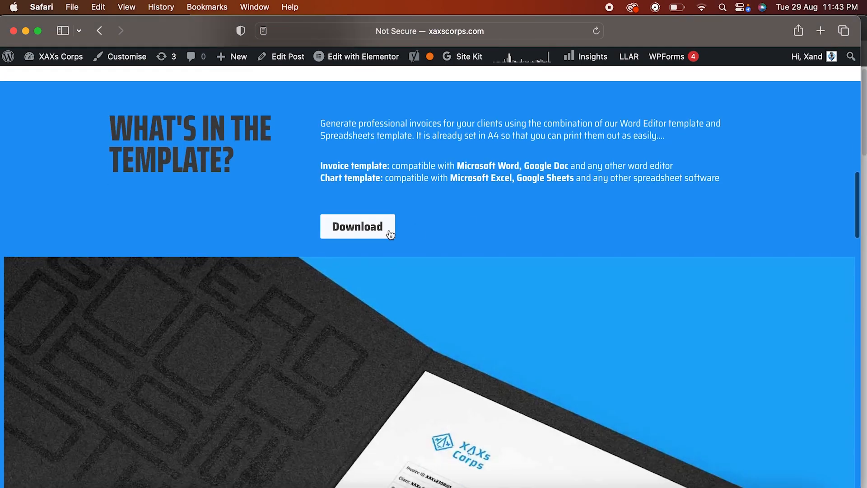
{"action": "scroll", "coordinate": [664, 217], "scroll_direction": "down", "scroll_amount": 10}
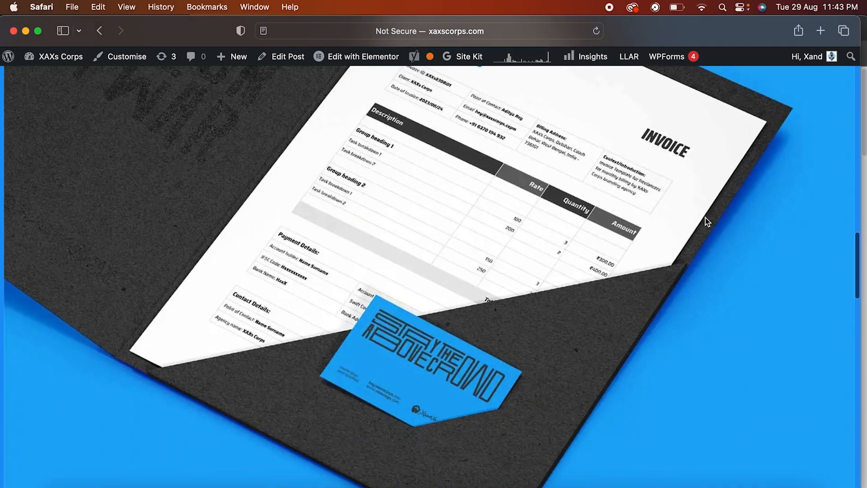
{"action": "scroll", "coordinate": [707, 222], "scroll_direction": "up", "scroll_amount": 4}
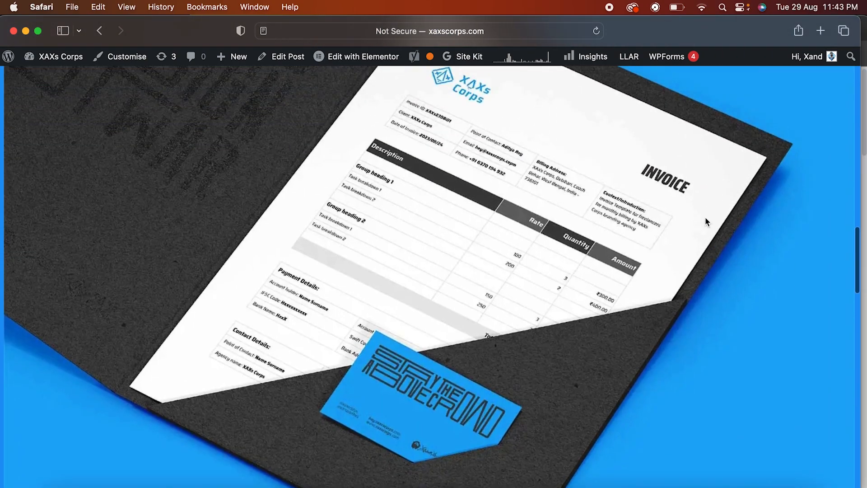
{"action": "scroll", "coordinate": [705, 216], "scroll_direction": "up", "scroll_amount": 3}
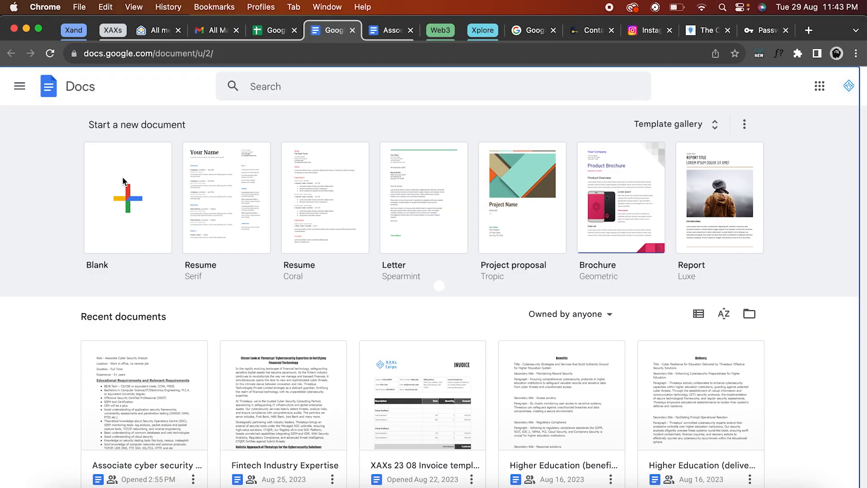
- In Google Docs, create a blank document, then upload and open "XAXs 23 08 Invoice template.docx" from the Invoice template folder
{"action": "left_click", "coordinate": [123, 181]}
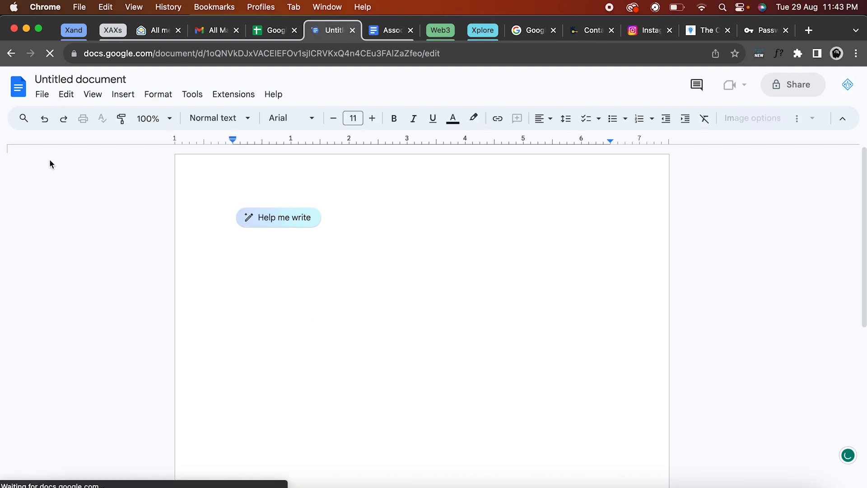
{"action": "left_click", "coordinate": [44, 95]}
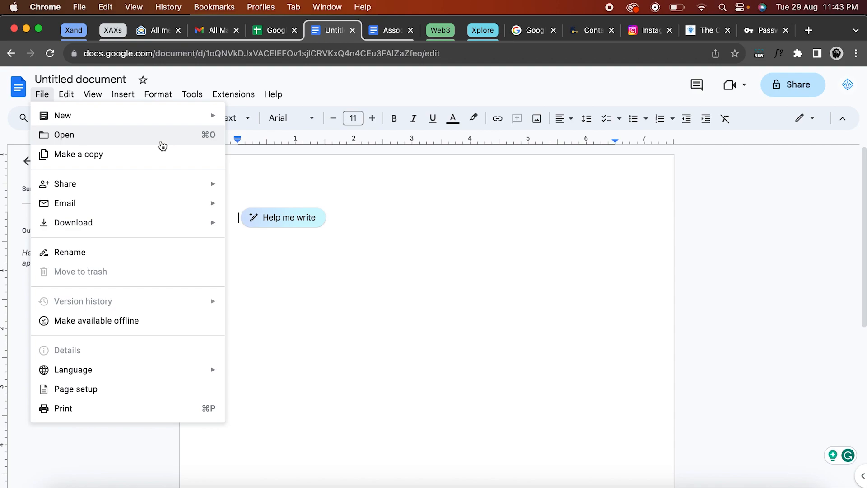
{"action": "left_click", "coordinate": [161, 144]}
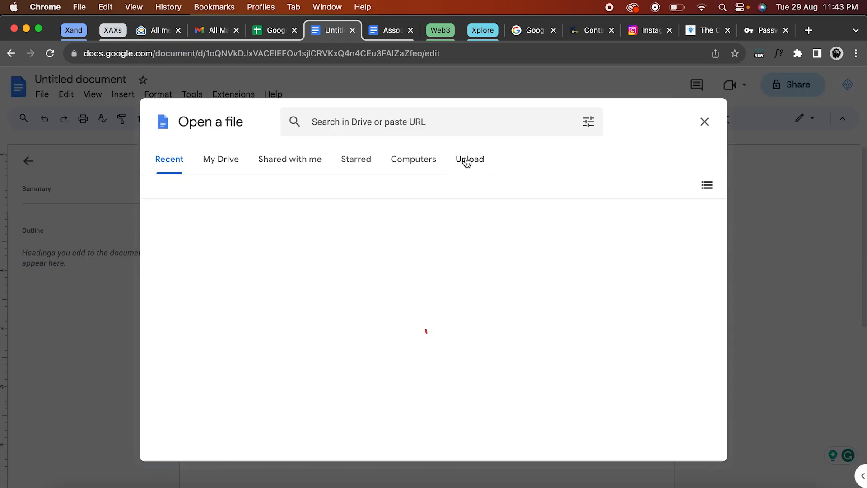
{"action": "left_click", "coordinate": [468, 163]}
{"action": "left_click", "coordinate": [422, 359]}
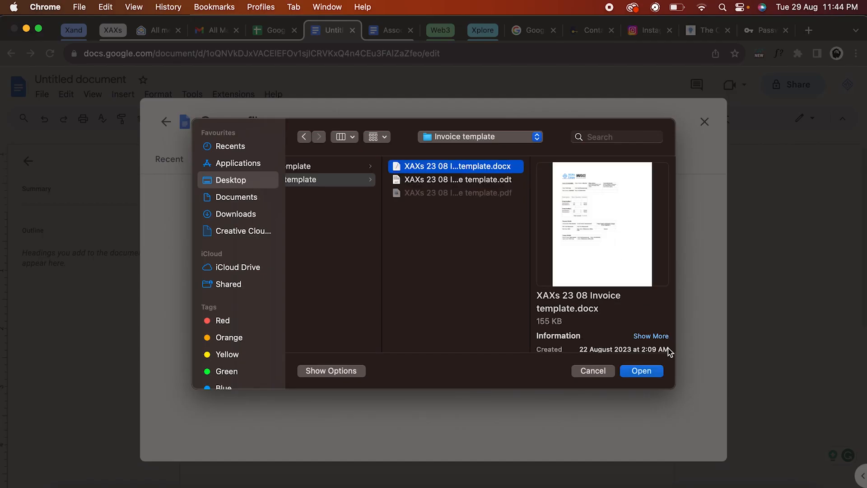
{"action": "left_click", "coordinate": [658, 373]}
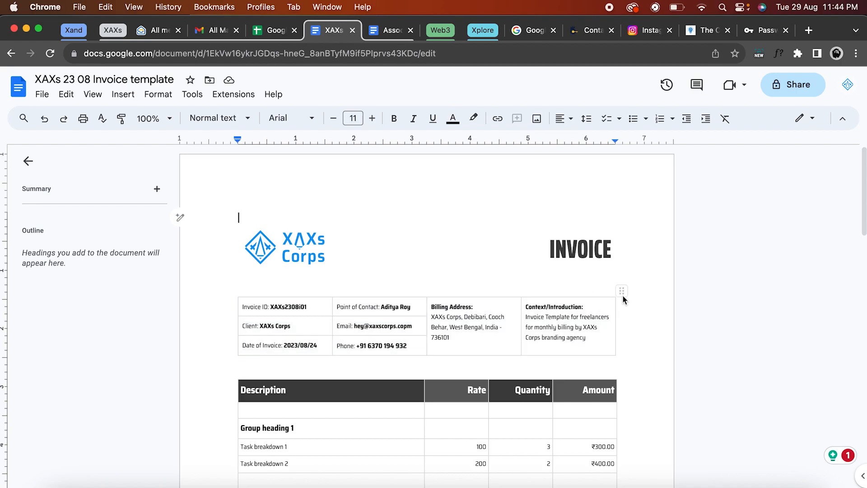
- Show the table properties for the table containing Context/Introduction and expand its color settings
{"action": "left_click", "coordinate": [579, 306]}
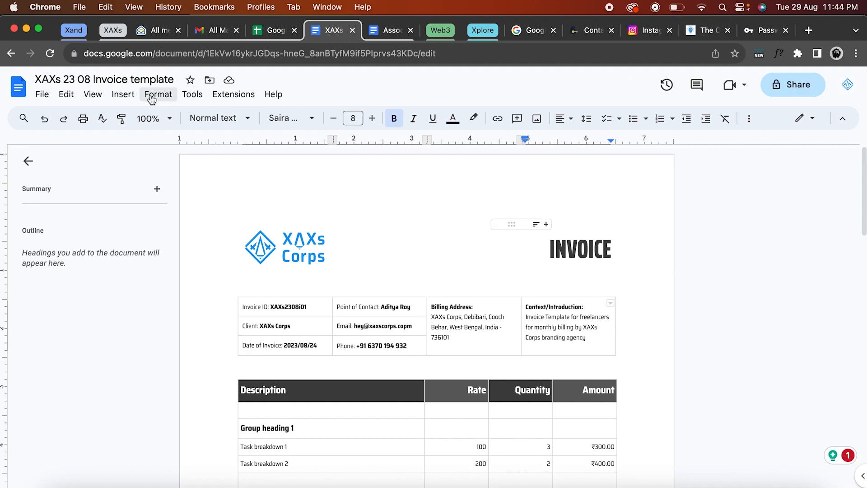
{"action": "left_click", "coordinate": [192, 94]}
{"action": "mouse_move", "coordinate": [160, 97]}
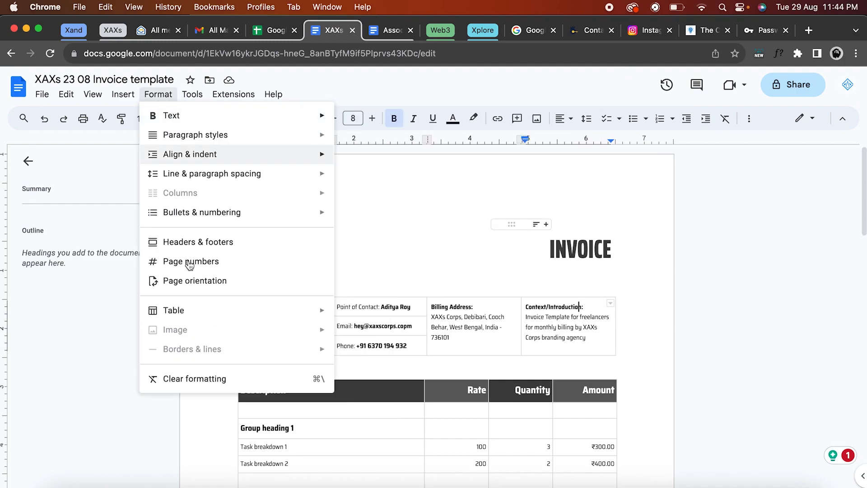
{"action": "mouse_move", "coordinate": [194, 310]}
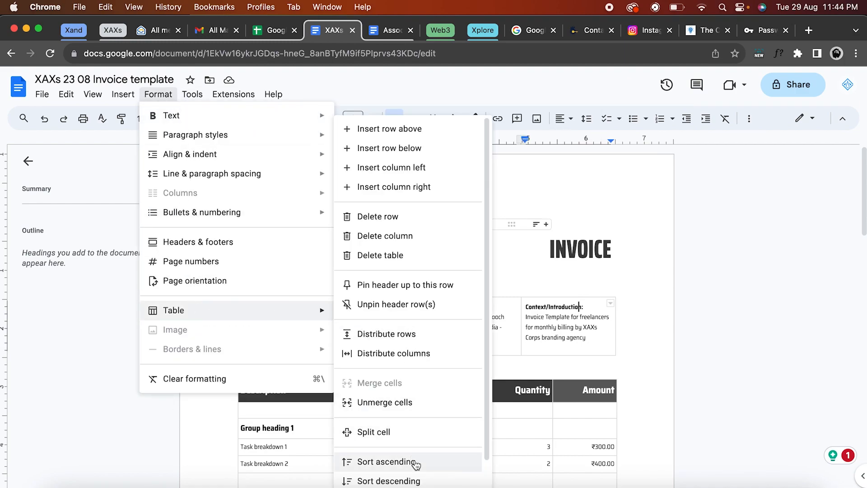
{"action": "scroll", "coordinate": [416, 465], "scroll_direction": "down", "scroll_amount": 2}
{"action": "left_click", "coordinate": [416, 478]}
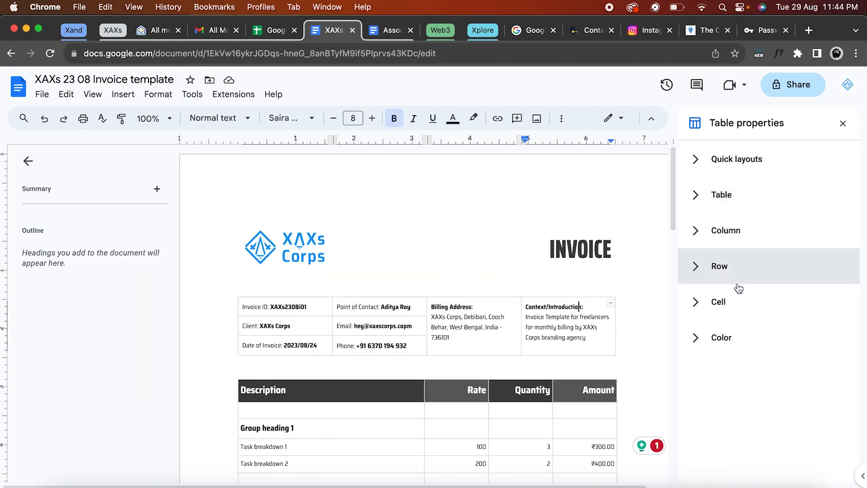
{"action": "left_click", "coordinate": [747, 338]}
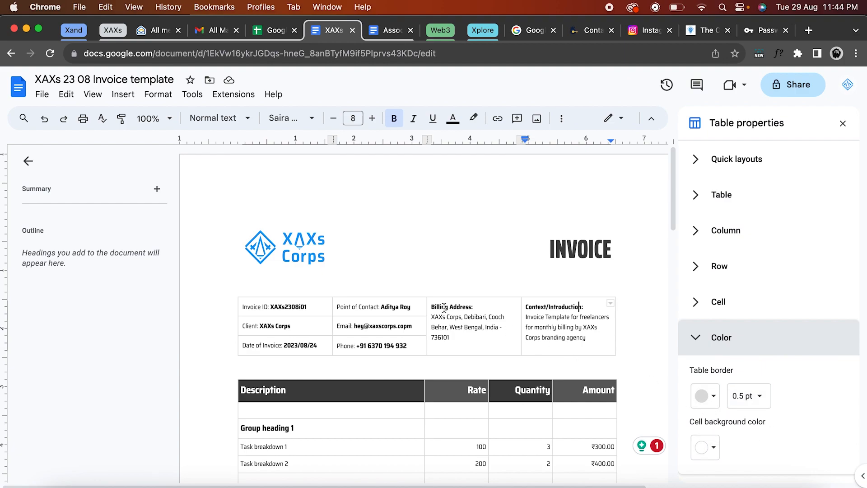
- Inspect the INVOICE heading and the logo in the header table, including their table border settings
{"action": "double_click", "coordinate": [576, 246]}
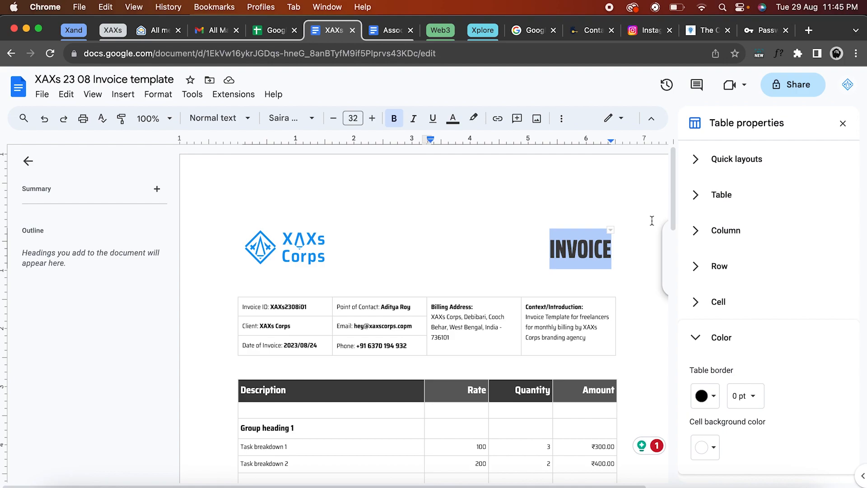
{"action": "left_click", "coordinate": [293, 259]}
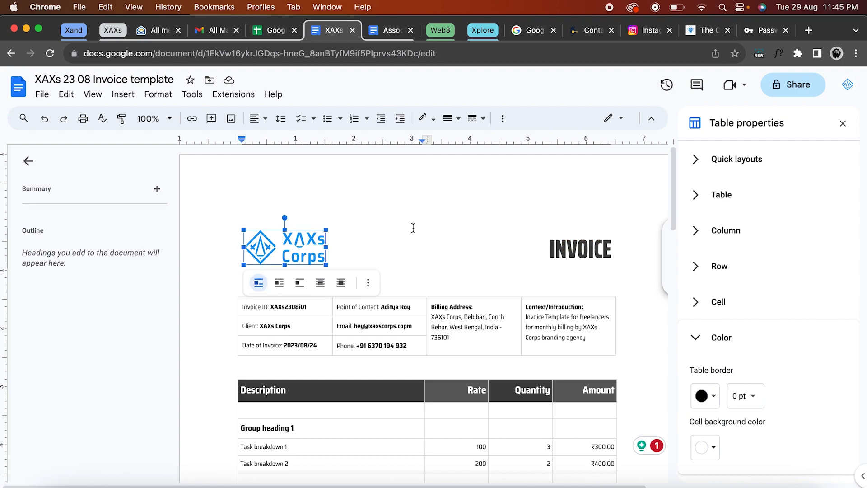
{"action": "left_click", "coordinate": [362, 243]}
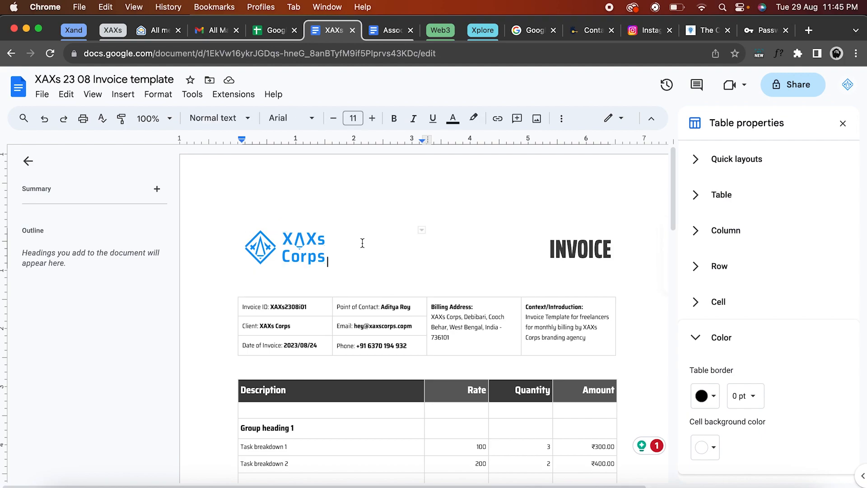
- Try pasting a copy of the INVOICE heading beside the logo, and undo the paste
{"action": "double_click", "coordinate": [583, 248]}
{"action": "key", "text": "super+c"}
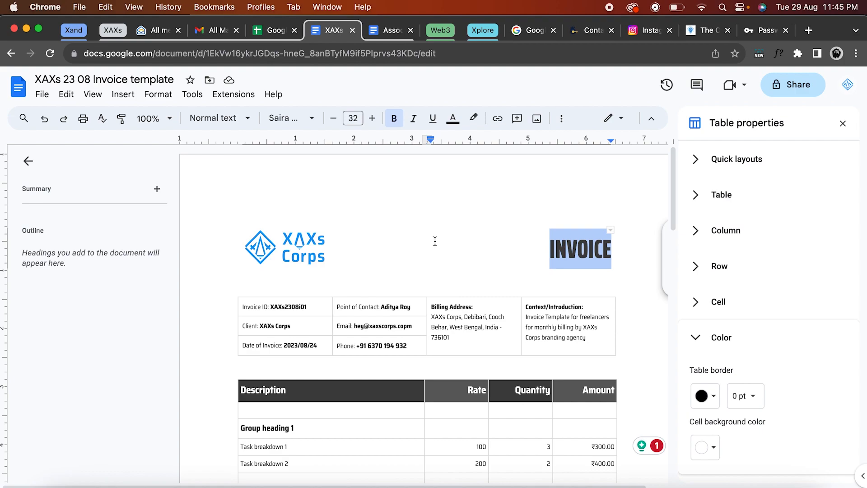
{"action": "left_click", "coordinate": [369, 249]}
{"action": "key", "text": "super+v"}
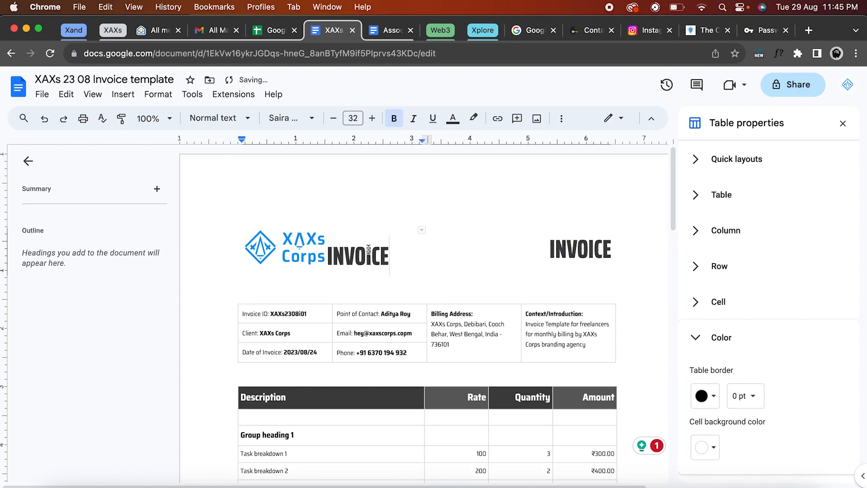
{"action": "key", "text": "super+z"}
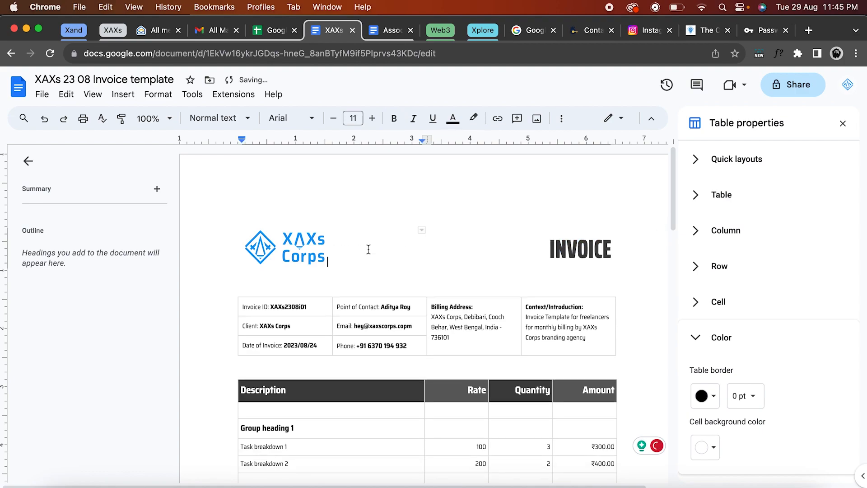
- Check which font and weight the INVOICE heading uses, leaving them as set
{"action": "double_click", "coordinate": [583, 253]}
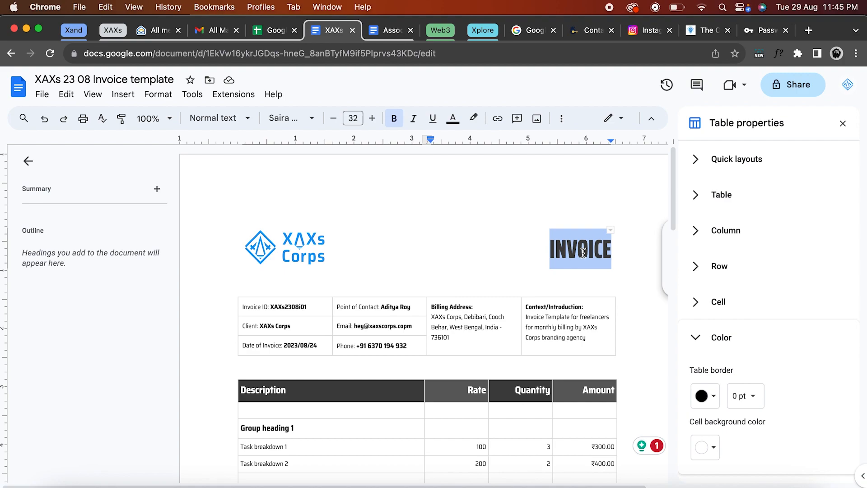
{"action": "left_click", "coordinate": [295, 119]}
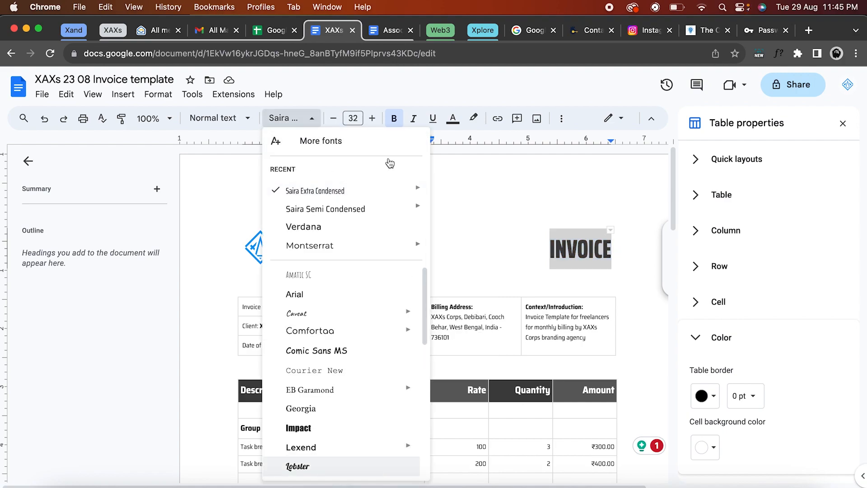
{"action": "mouse_move", "coordinate": [316, 195]}
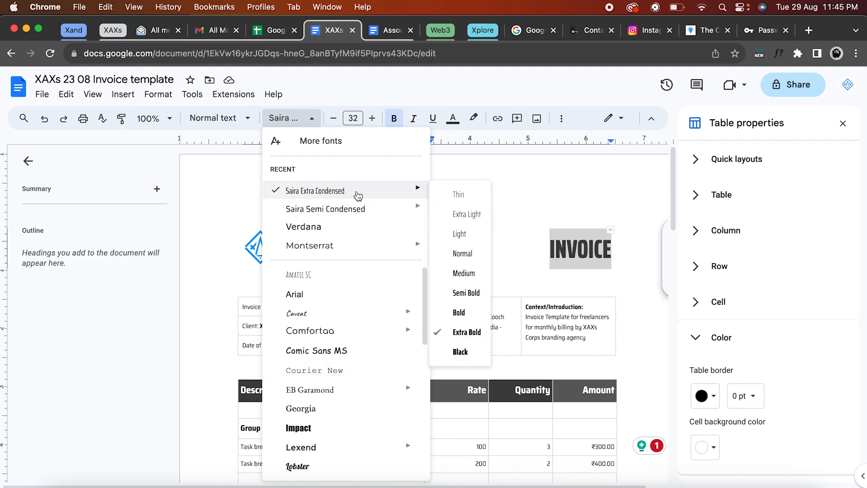
{"action": "left_click", "coordinate": [573, 257]}
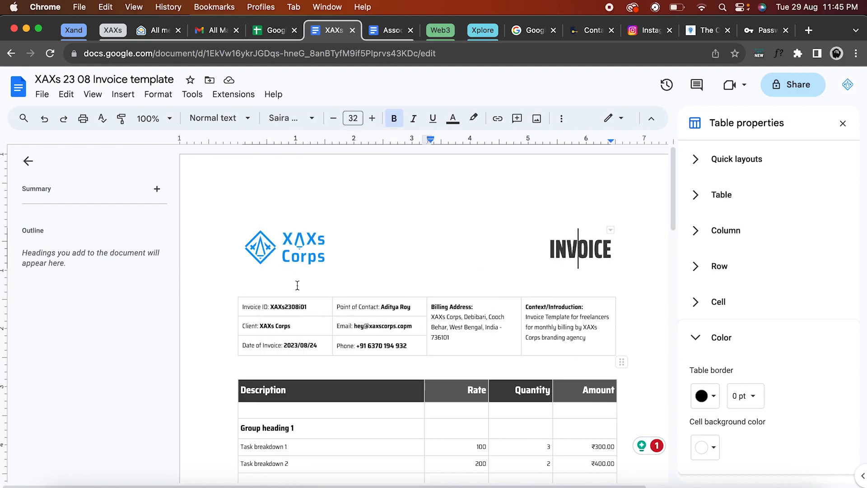
- Replace the blue header logo with the black XAXs Corps logo, uploaded from the folders on the computer's Desktop
{"action": "left_click", "coordinate": [288, 242]}
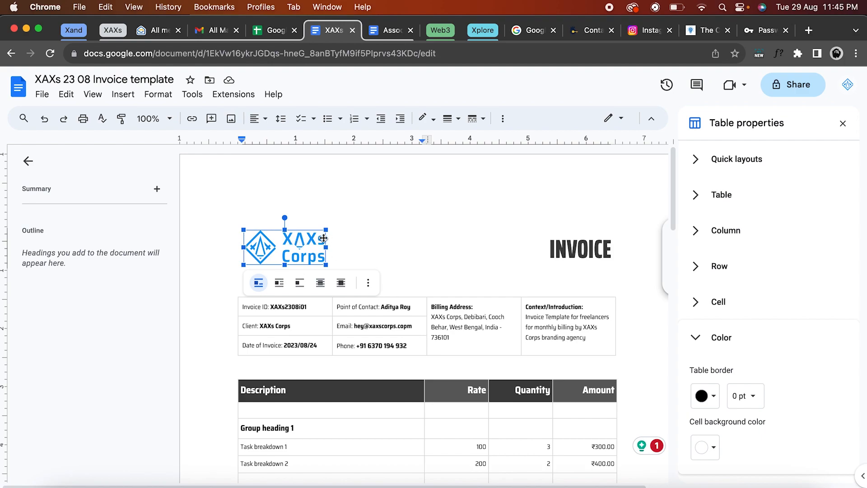
{"action": "left_click", "coordinate": [155, 95]}
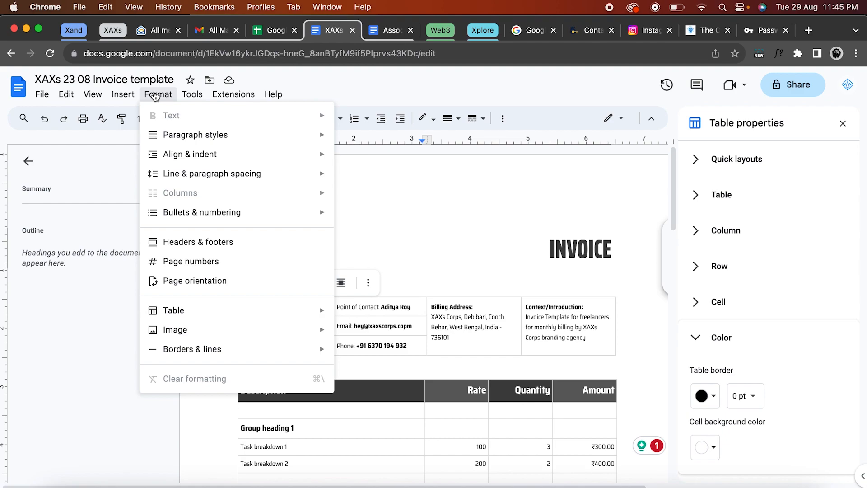
{"action": "mouse_move", "coordinate": [267, 333]}
{"action": "mouse_move", "coordinate": [417, 352]}
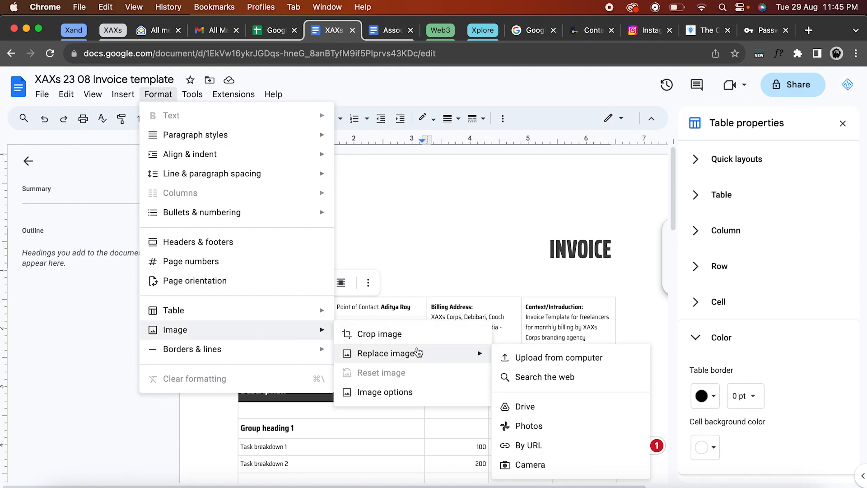
{"action": "left_click", "coordinate": [571, 360]}
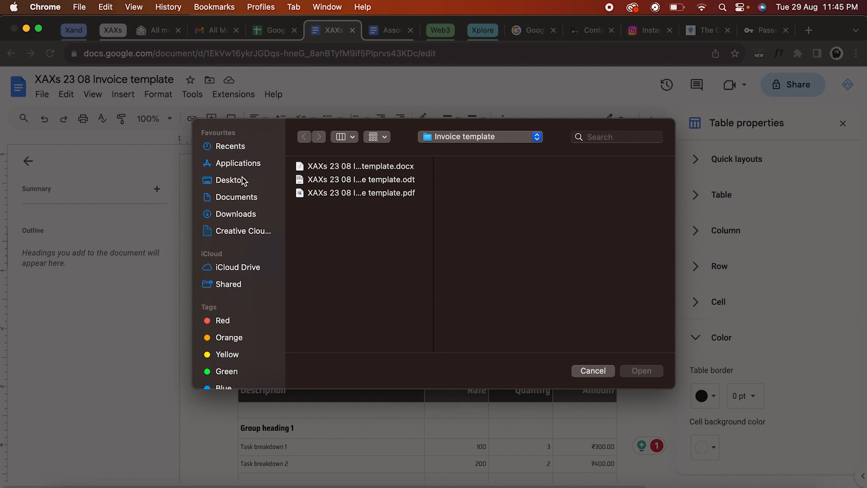
{"action": "left_click", "coordinate": [473, 140]}
{"action": "left_click", "coordinate": [465, 150]}
{"action": "scroll", "coordinate": [343, 226], "scroll_direction": "left", "scroll_amount": 8}
{"action": "left_click", "coordinate": [418, 180]}
{"action": "key", "text": "Right"}
{"action": "key", "text": "Down"}
{"action": "key", "text": "Down"}
{"action": "key", "text": "Down"}
{"action": "key", "text": "Down"}
{"action": "key", "text": "Down"}
{"action": "key", "text": "Down"}
{"action": "key", "text": "Down"}
{"action": "key", "text": "Down"}
{"action": "key", "text": "Down"}
{"action": "key", "text": "Down"}
{"action": "key", "text": "Down"}
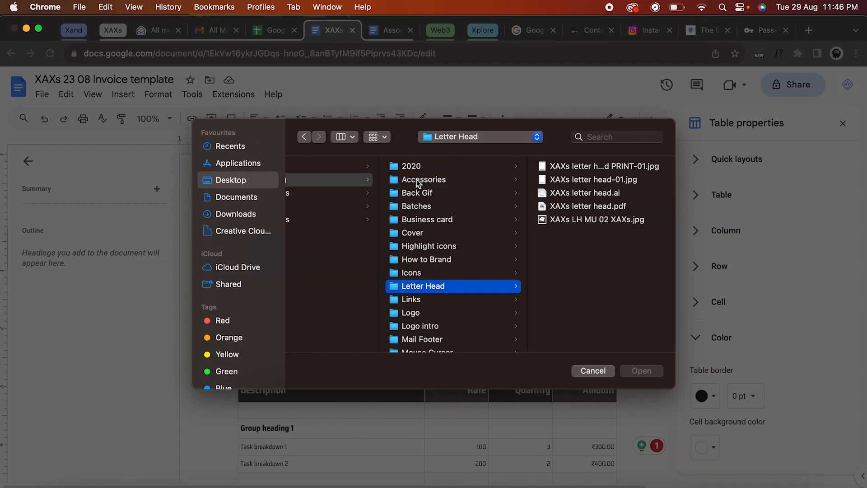
{"action": "key", "text": "Right"}
{"action": "key", "text": "Down"}
{"action": "key", "text": "Down"}
{"action": "key", "text": "Down"}
{"action": "key", "text": "Down"}
{"action": "key", "text": "Down"}
{"action": "scroll", "coordinate": [418, 180], "scroll_direction": "down", "scroll_amount": 10}
{"action": "left_click", "coordinate": [478, 271]}
{"action": "key", "text": "Up"}
{"action": "key", "text": "Up"}
{"action": "key", "text": "Up"}
{"action": "key", "text": "Return"}
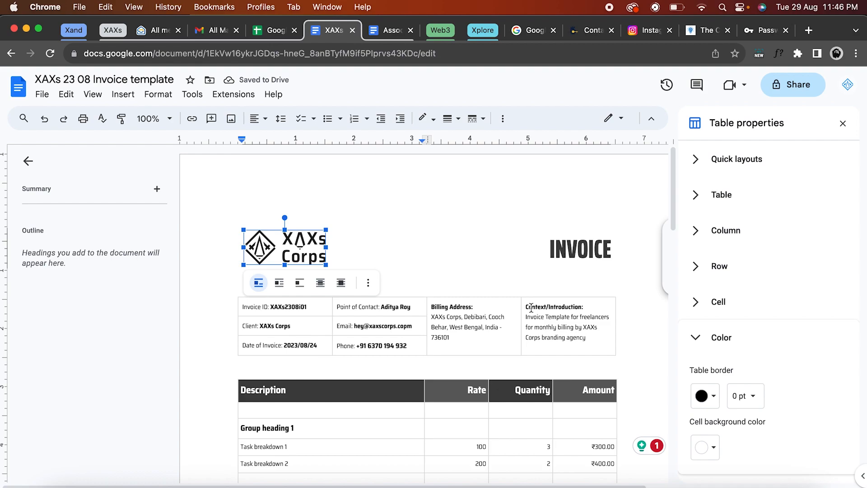
- Review the invoice's line-item table, total row and Payment Details section
{"action": "left_click", "coordinate": [458, 315]}
{"action": "scroll", "coordinate": [468, 268], "scroll_direction": "down", "scroll_amount": 5}
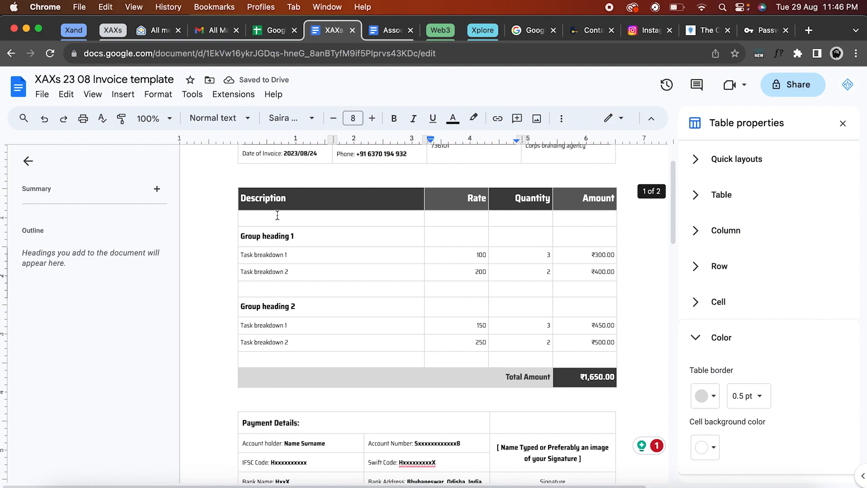
{"action": "scroll", "coordinate": [329, 201], "scroll_direction": "down", "scroll_amount": 2}
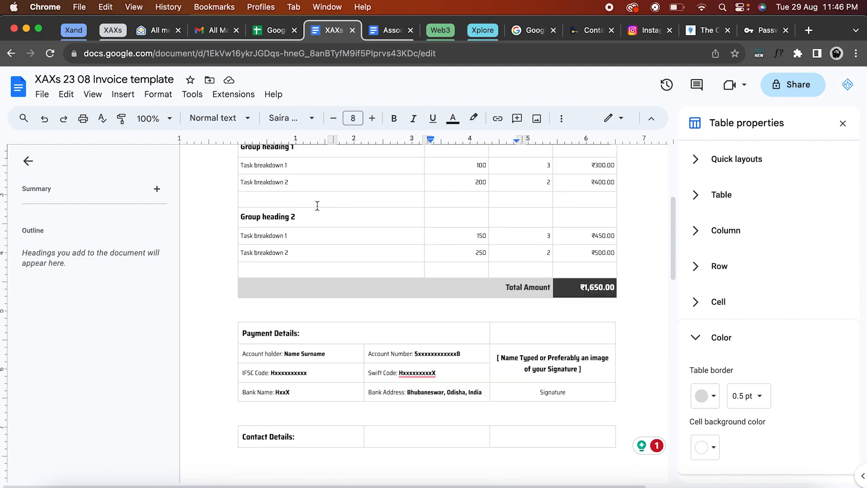
- Look over the Payment Details table and the Contact Details section that continues onto the second page
{"action": "scroll", "coordinate": [473, 319], "scroll_direction": "up", "scroll_amount": 1}
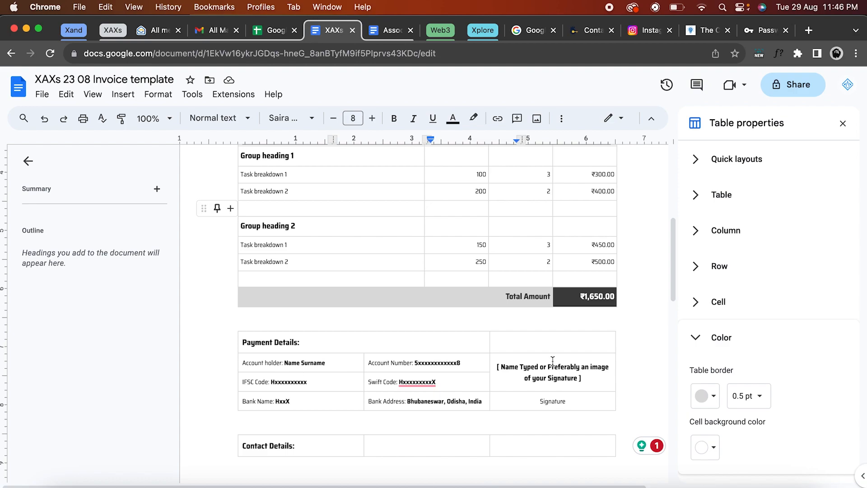
{"action": "scroll", "coordinate": [553, 361], "scroll_direction": "up", "scroll_amount": 1}
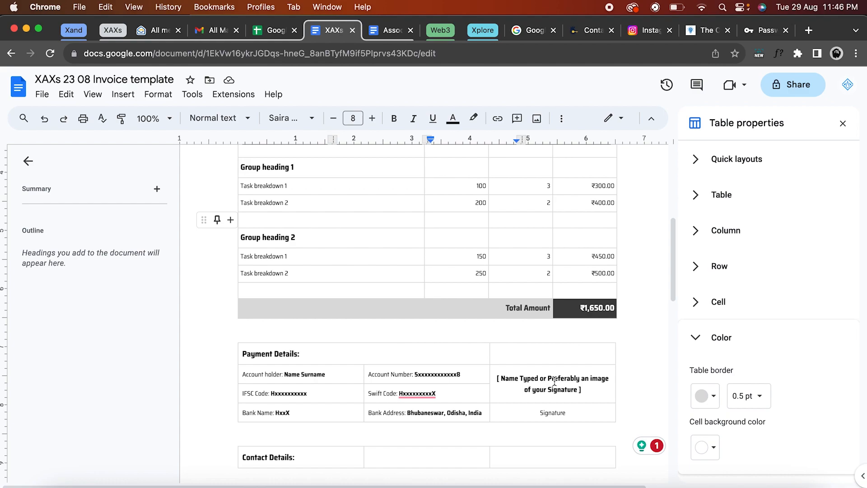
{"action": "left_click", "coordinate": [308, 374]}
{"action": "scroll", "coordinate": [554, 380], "scroll_direction": "down", "scroll_amount": 5}
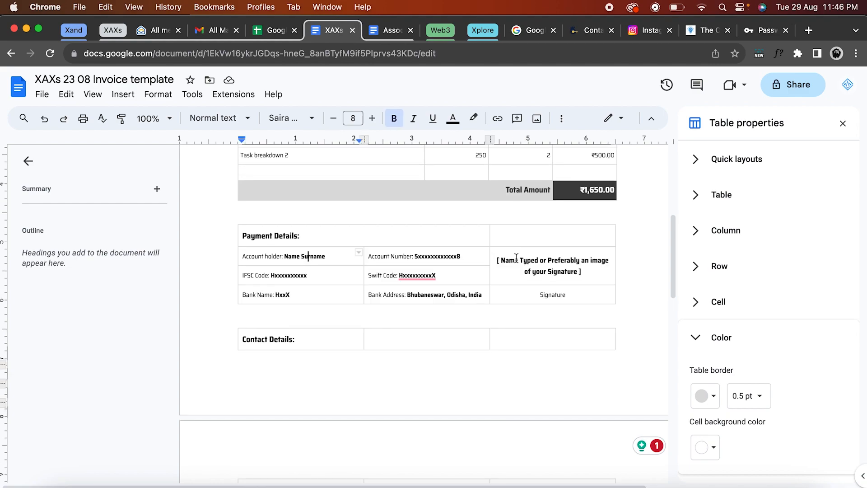
{"action": "scroll", "coordinate": [516, 258], "scroll_direction": "down", "scroll_amount": 3}
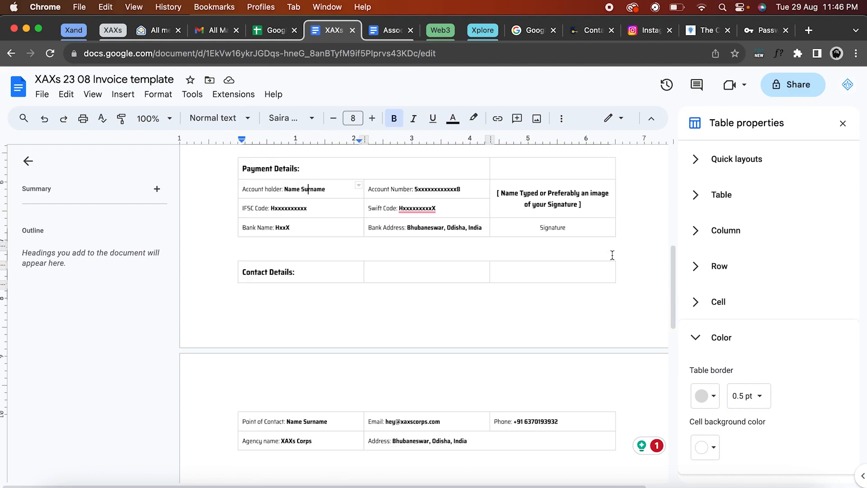
- Try inserting the blue XAXs Corps logo from the computer into the signature cell, and undo the insertion
{"action": "left_click", "coordinate": [560, 190]}
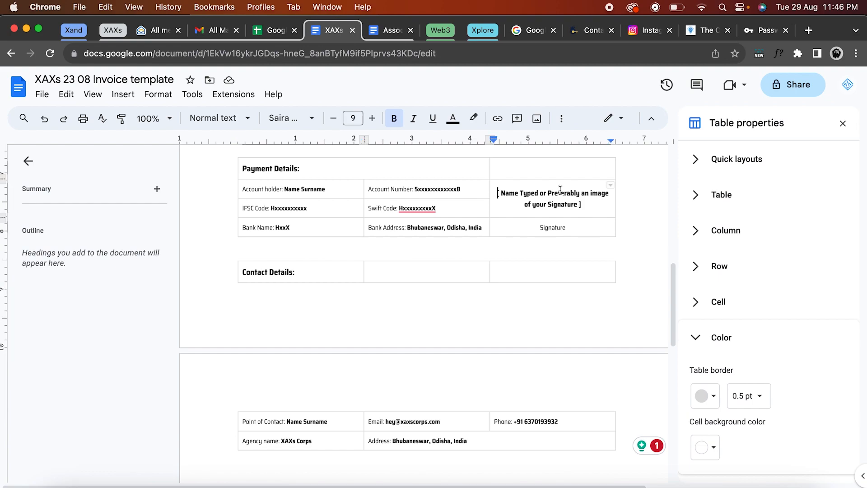
{"action": "left_click", "coordinate": [122, 96]}
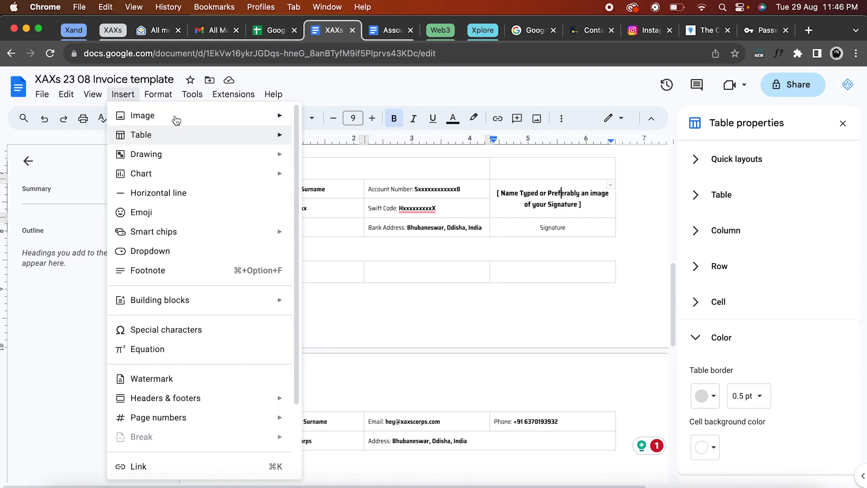
{"action": "mouse_move", "coordinate": [175, 119]}
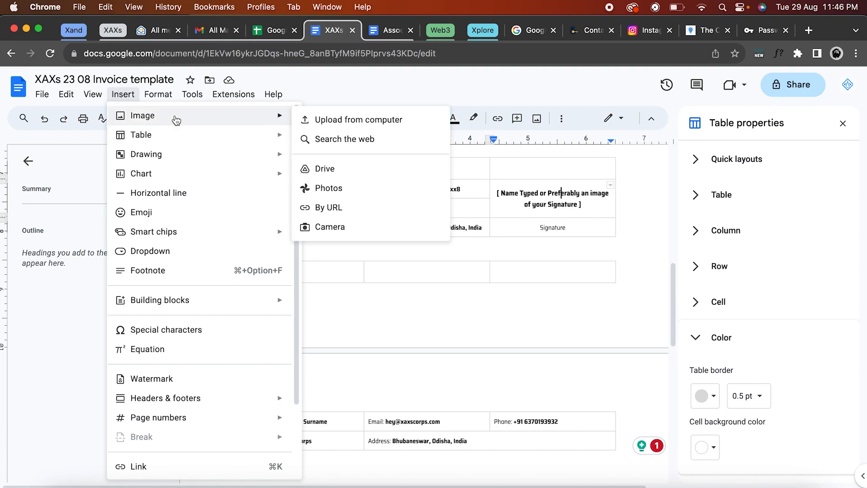
{"action": "left_click", "coordinate": [341, 120]}
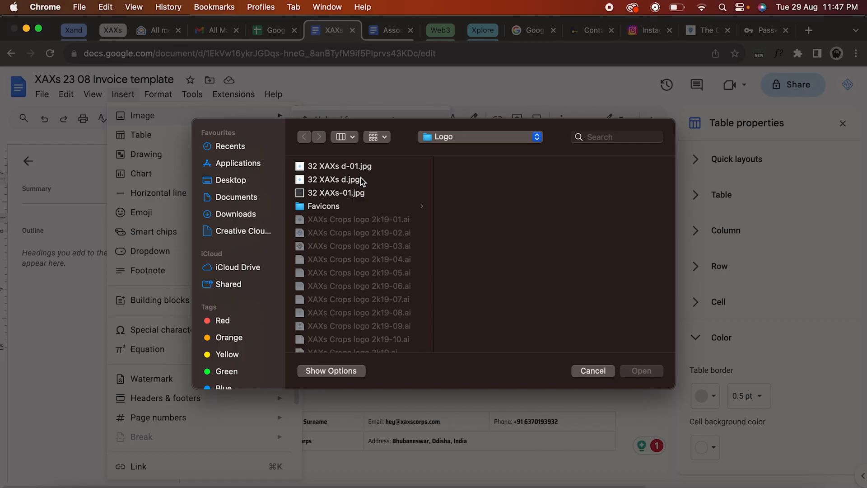
{"action": "scroll", "coordinate": [348, 280], "scroll_direction": "down", "scroll_amount": 5}
{"action": "left_click", "coordinate": [347, 275]}
{"action": "scroll", "coordinate": [347, 253], "scroll_direction": "down", "scroll_amount": 5}
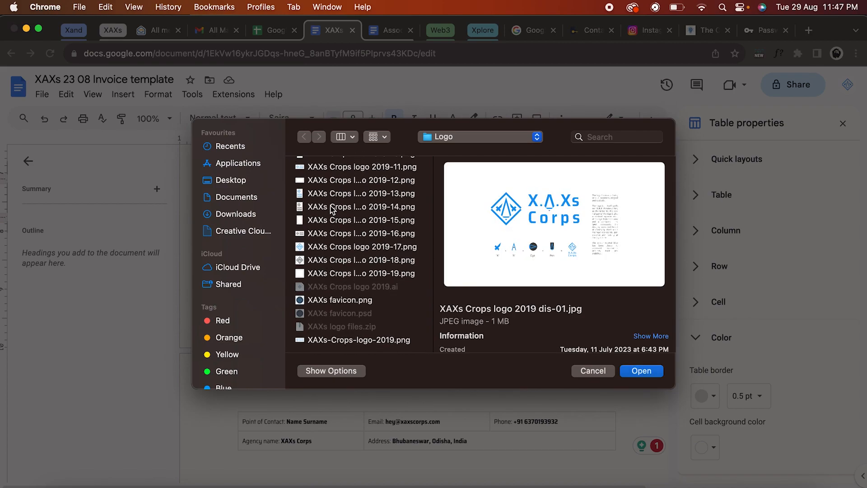
{"action": "scroll", "coordinate": [337, 235], "scroll_direction": "up", "scroll_amount": 1}
{"action": "left_click", "coordinate": [356, 187]}
{"action": "left_click", "coordinate": [640, 372]}
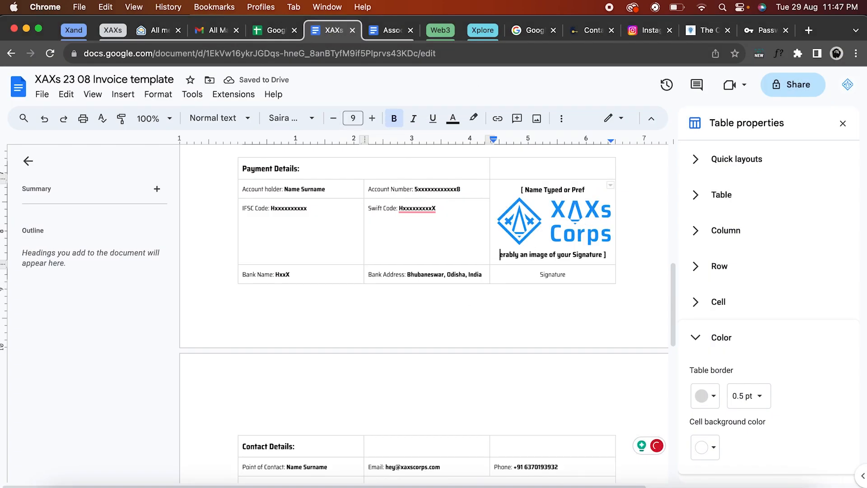
{"action": "key", "text": "super+z"}
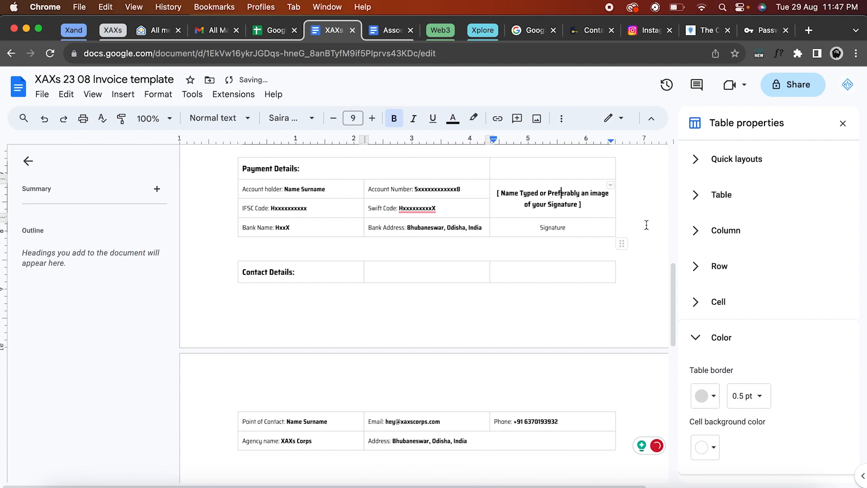
- Look over the Amount column of the invoice table, then switch to Google Sheets and create a blank spreadsheet
{"action": "scroll", "coordinate": [381, 255], "scroll_direction": "up", "scroll_amount": 1}
{"action": "scroll", "coordinate": [381, 254], "scroll_direction": "up", "scroll_amount": 3}
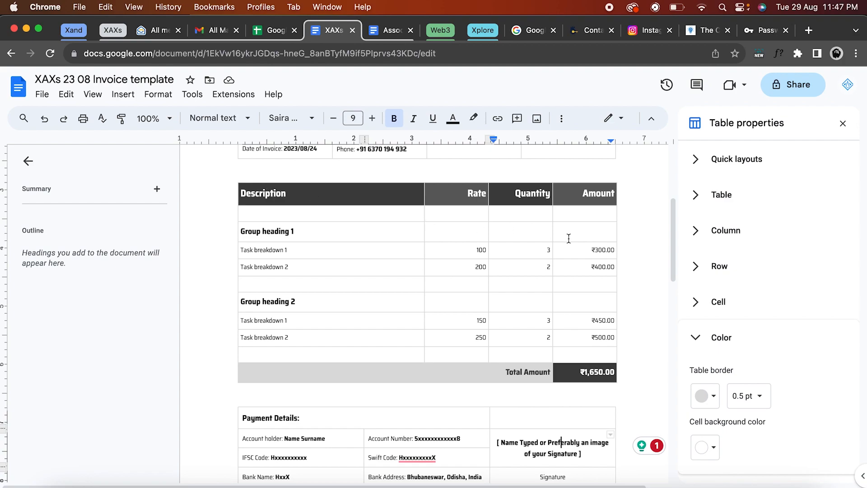
{"action": "left_click", "coordinate": [605, 251]}
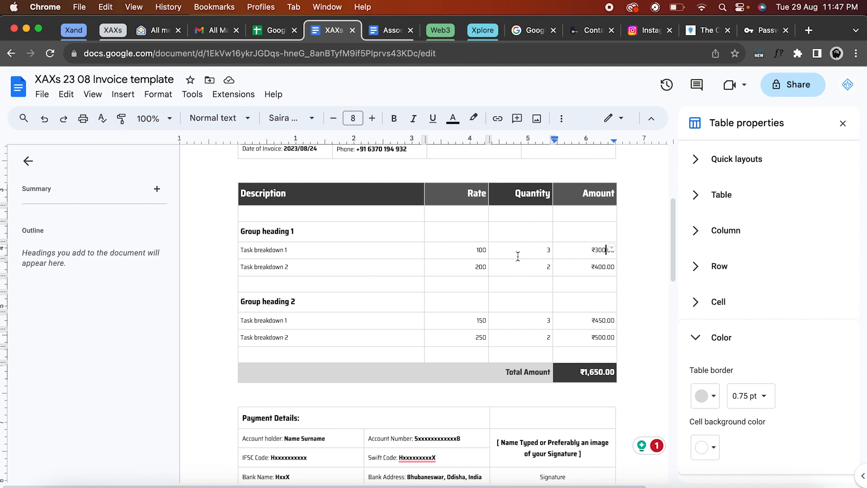
{"action": "left_click", "coordinate": [271, 33]}
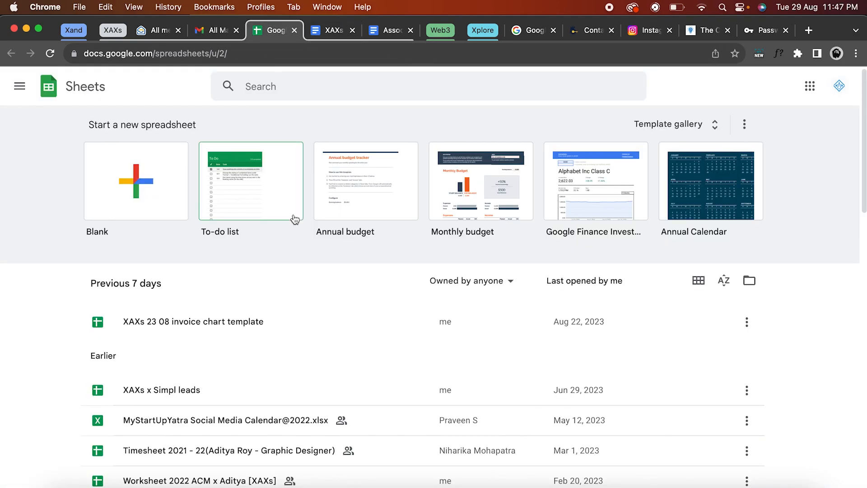
{"action": "left_click", "coordinate": [140, 207]}
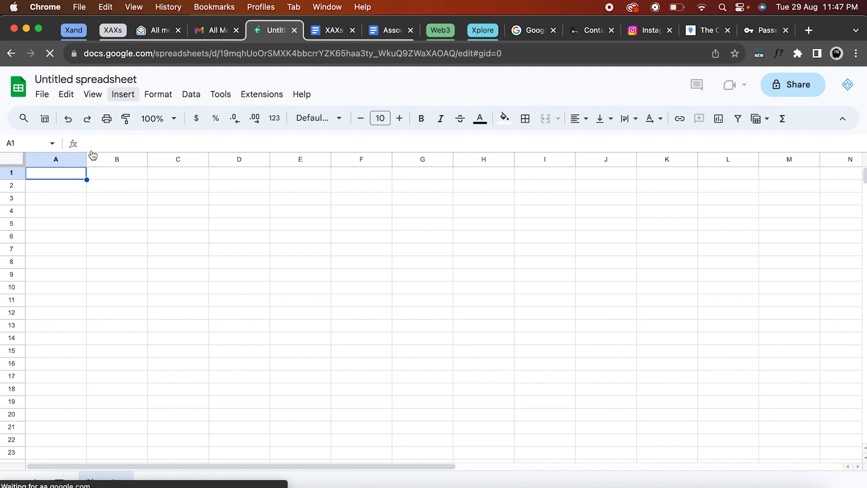
- Start opening a spreadsheet file from the computer and browse from the Desktop to the 08 August folder
{"action": "left_click", "coordinate": [39, 92]}
{"action": "mouse_move", "coordinate": [115, 126]}
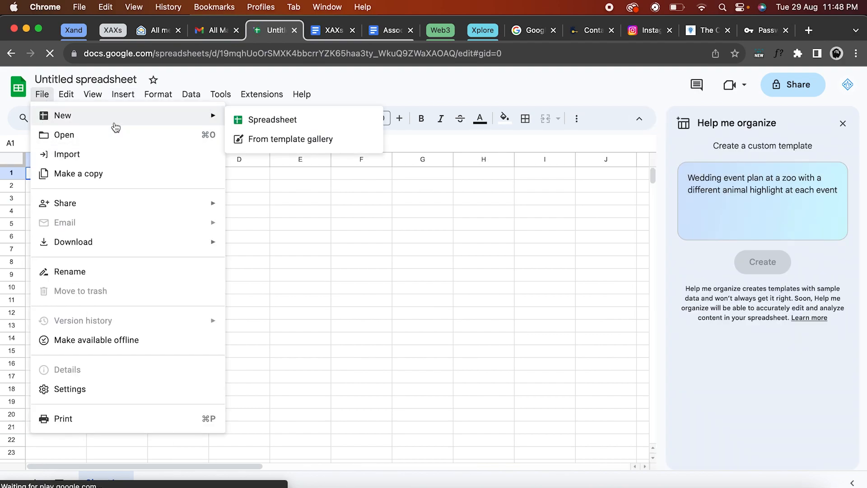
{"action": "left_click", "coordinate": [127, 135]}
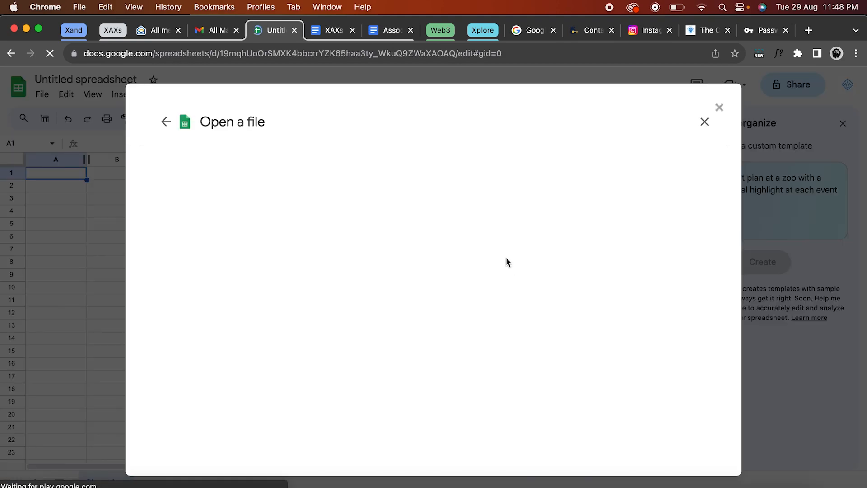
{"action": "left_click", "coordinate": [471, 159]}
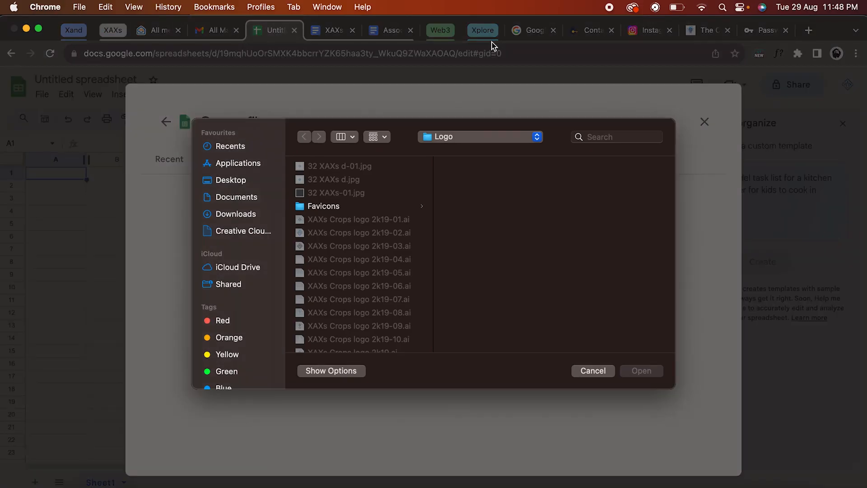
{"action": "left_click", "coordinate": [486, 139]}
{"action": "left_click", "coordinate": [471, 267]}
{"action": "left_click", "coordinate": [456, 167]}
{"action": "key", "text": "Right"}
{"action": "key", "text": "Down"}
{"action": "key", "text": "Down"}
{"action": "key", "text": "Down"}
{"action": "key", "text": "Down"}
{"action": "key", "text": "Down"}
{"action": "key", "text": "Down"}
{"action": "key", "text": "Down"}
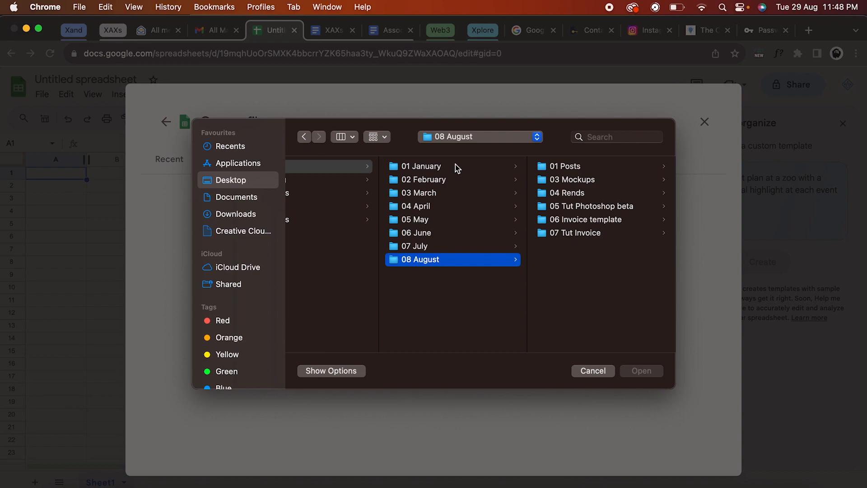
- Open XAXs 23 08 invoice chart template.xlsx from the Chart template folder inside 06 Invoice template
{"action": "key", "text": "Right"}
{"action": "key", "text": "Down"}
{"action": "key", "text": "Down"}
{"action": "key", "text": "Down"}
{"action": "key", "text": "Down"}
{"action": "key", "text": "Right"}
{"action": "key", "text": "Right"}
{"action": "key", "text": "Right"}
{"action": "key", "text": "Down"}
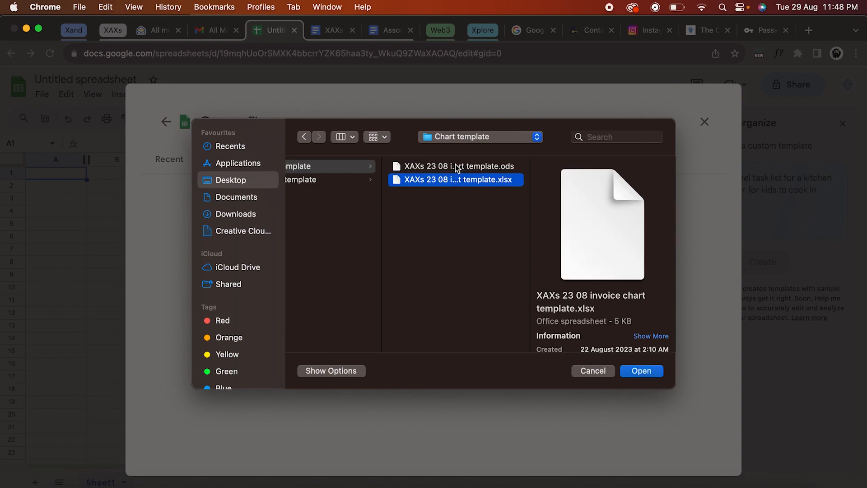
{"action": "left_click", "coordinate": [640, 371]}
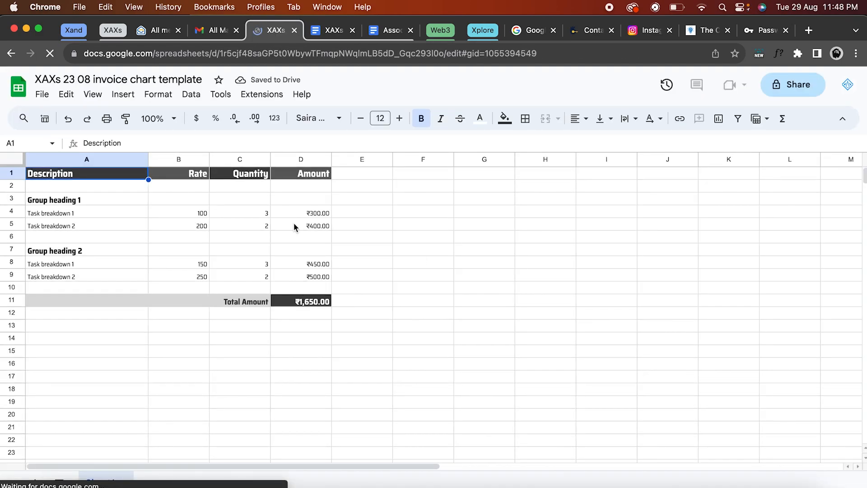
- Replace the Group heading 1 text in cell A3 with Web design
{"action": "left_click", "coordinate": [49, 204]}
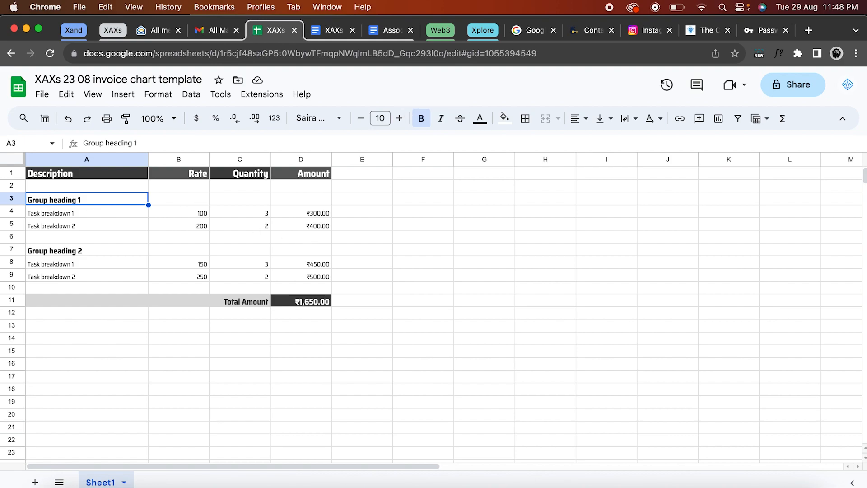
{"action": "type", "text": "Web design"}
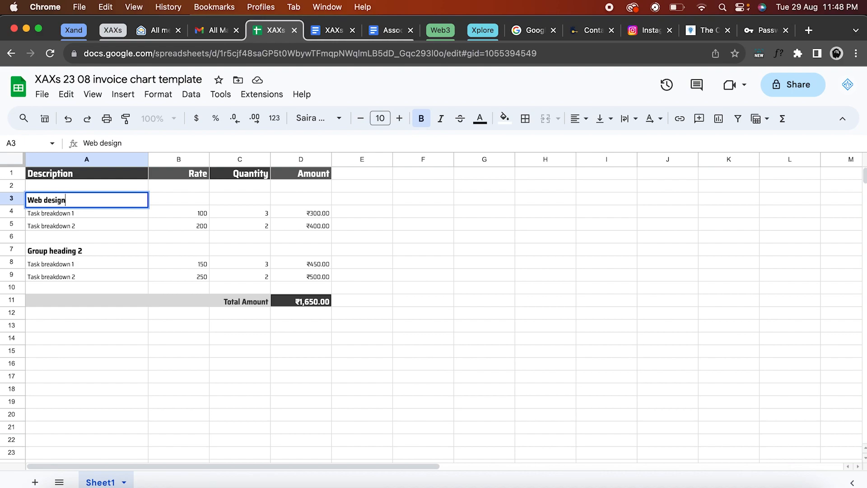
{"action": "key", "text": "Return"}
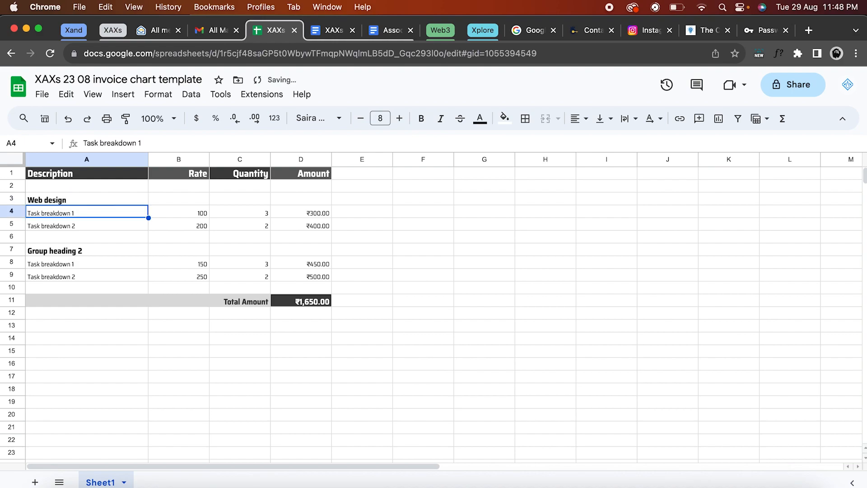
- Rename the two tasks under Web design as Landing pages and Contact pages
{"action": "key", "text": "BackSpace"}
{"action": "type", "text": "Landing page"}
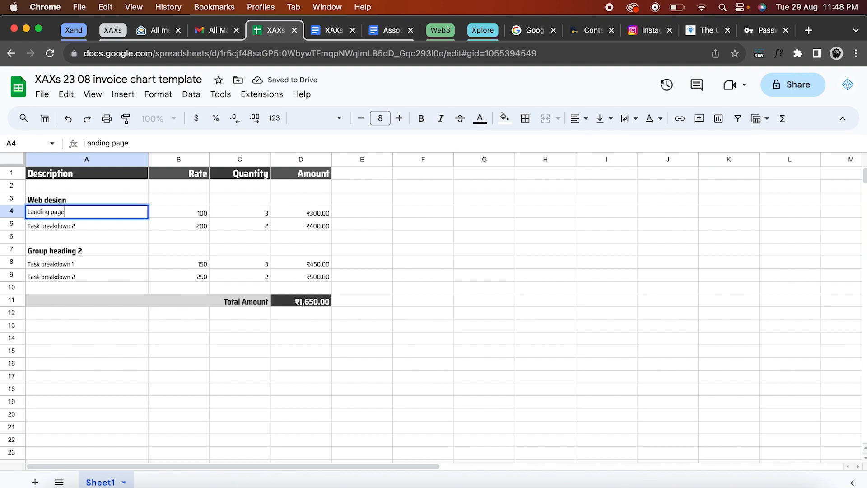
{"action": "key", "text": "Return"}
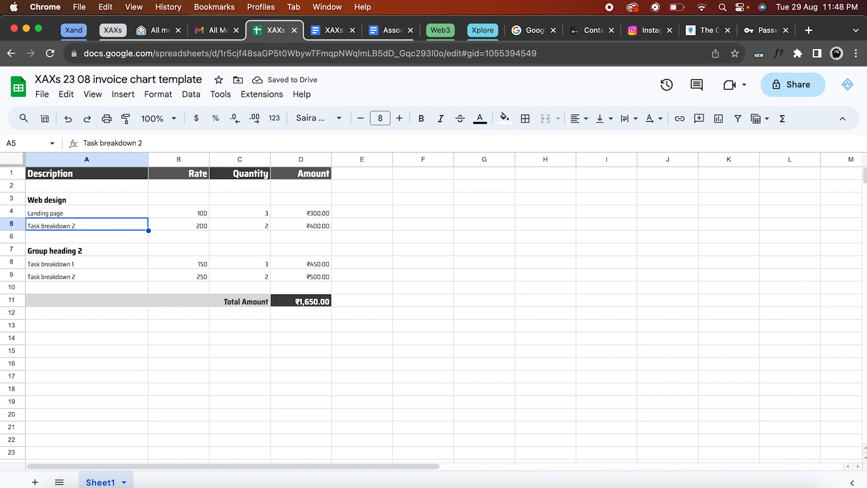
{"action": "type", "text": "Contact page"}
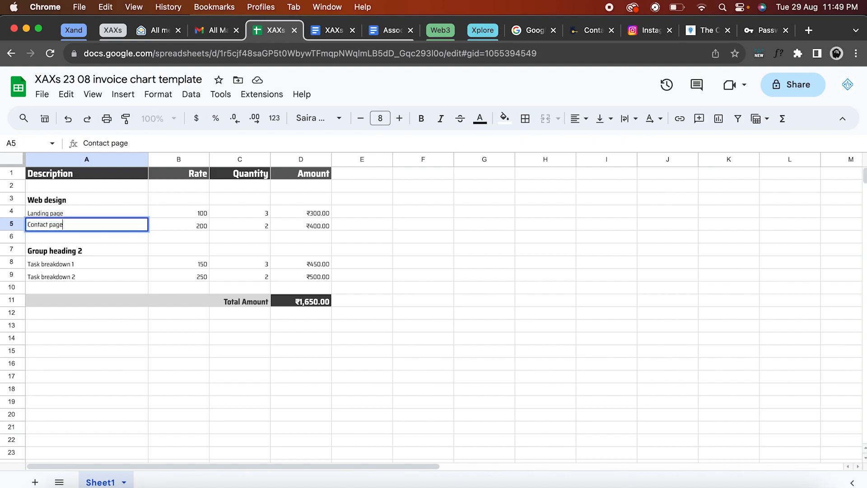
{"action": "type", "text": "s"}
{"action": "key", "text": "Return"}
{"action": "key", "text": "Up"}
{"action": "key", "text": "Up"}
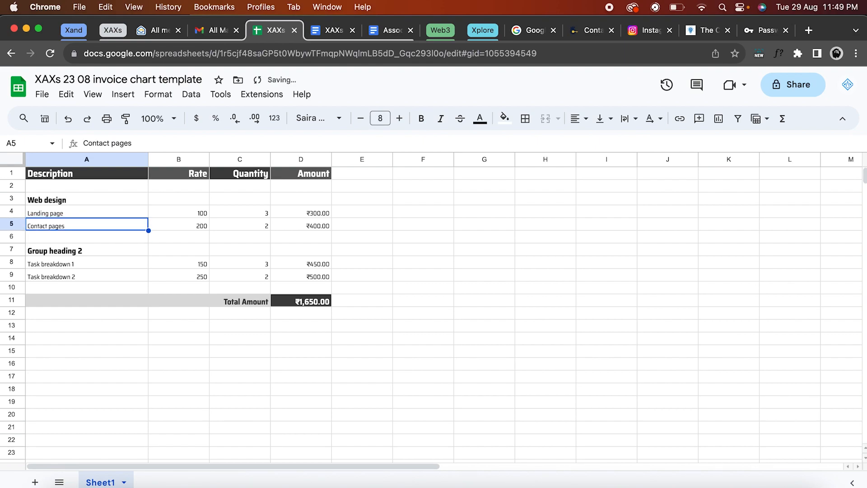
{"action": "key", "text": "Return"}
{"action": "key", "text": "Return"}
{"action": "key", "text": "Down"}
{"action": "key", "text": "Down"}
{"action": "key", "text": "Down"}
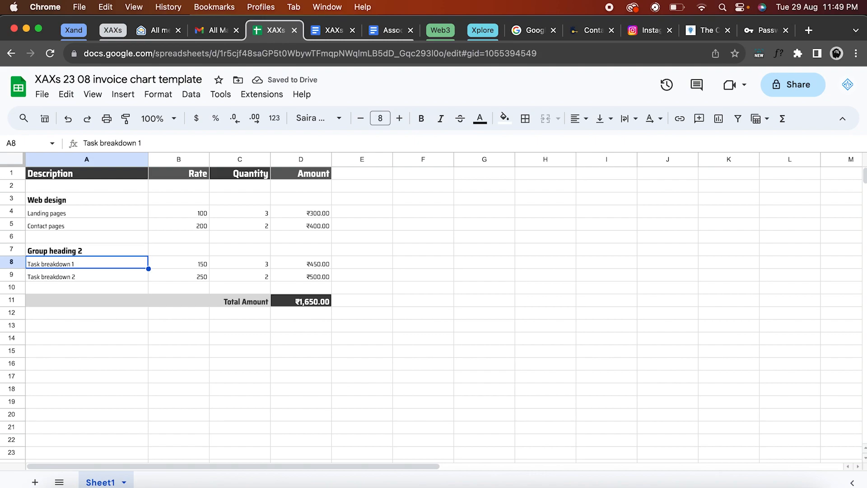
- Set the rate of the Landing pages task in cell B4 to 400
{"action": "key", "text": "Up"}
{"action": "key", "text": "Up"}
{"action": "key", "text": "Up"}
{"action": "key", "text": "Up"}
{"action": "key", "text": "Right"}
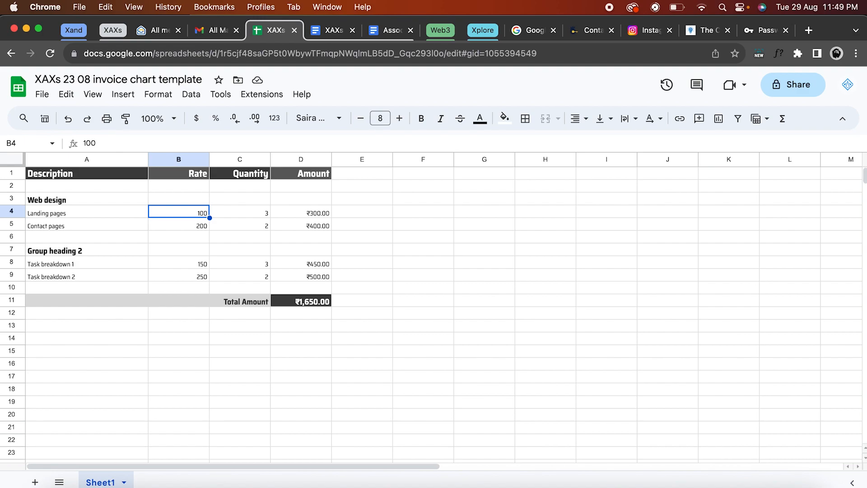
{"action": "type", "text": "400"}
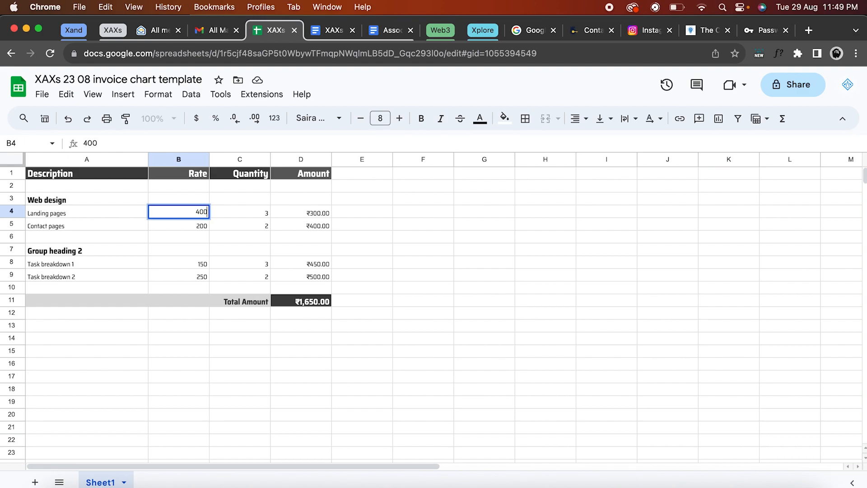
{"action": "key", "text": "Return"}
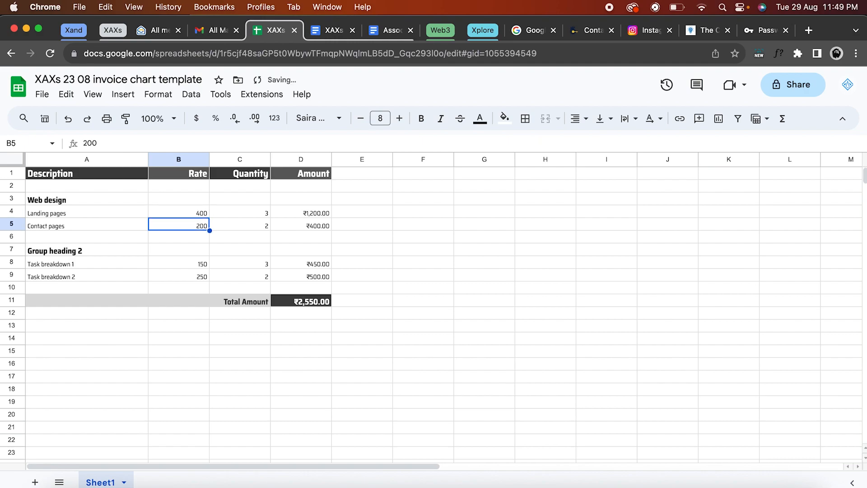
- Check the formulas behind the Landing pages and Contact pages amounts and the Total Amount cell
{"action": "left_click", "coordinate": [317, 215]}
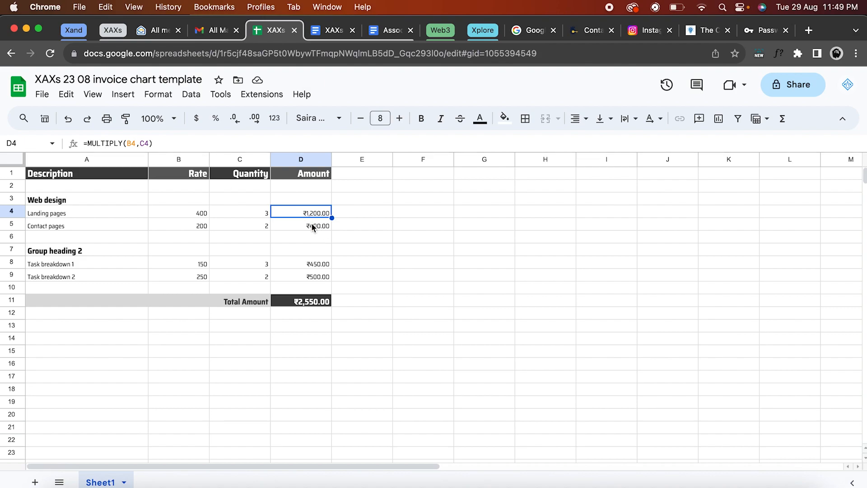
{"action": "left_click", "coordinate": [311, 225]}
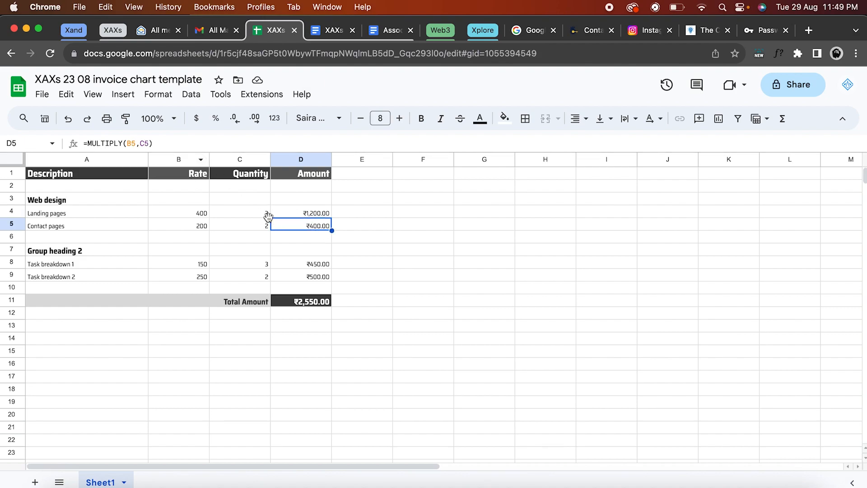
{"action": "left_click", "coordinate": [318, 304]}
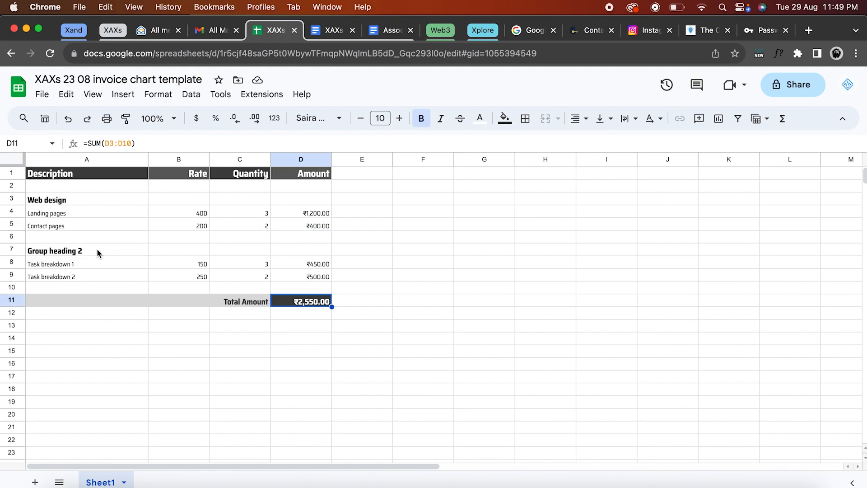
- Delete rows 6 to 9, containing the Group heading 2 block, and check the Total Amount formula
{"action": "left_click_drag", "start_coordinate": [36, 251], "coordinate": [311, 274]}
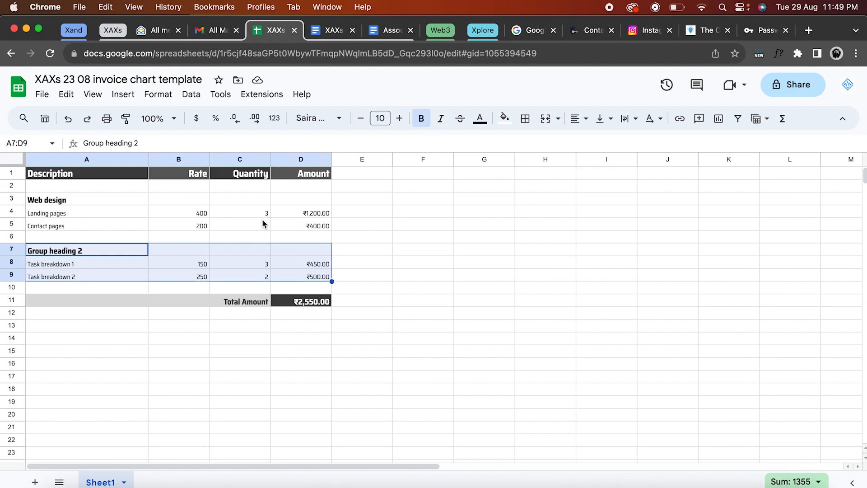
{"action": "left_click", "coordinate": [36, 236]}
{"action": "left_click_drag", "start_coordinate": [36, 234], "coordinate": [309, 276]}
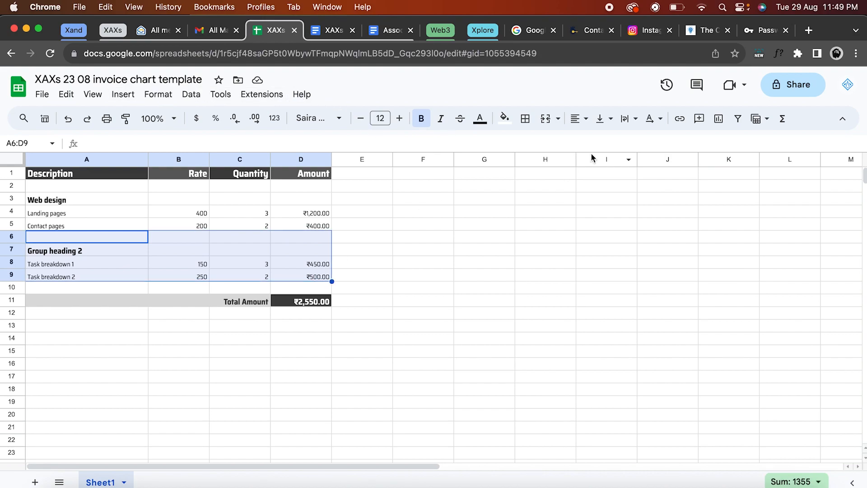
{"action": "right_click", "coordinate": [316, 232]}
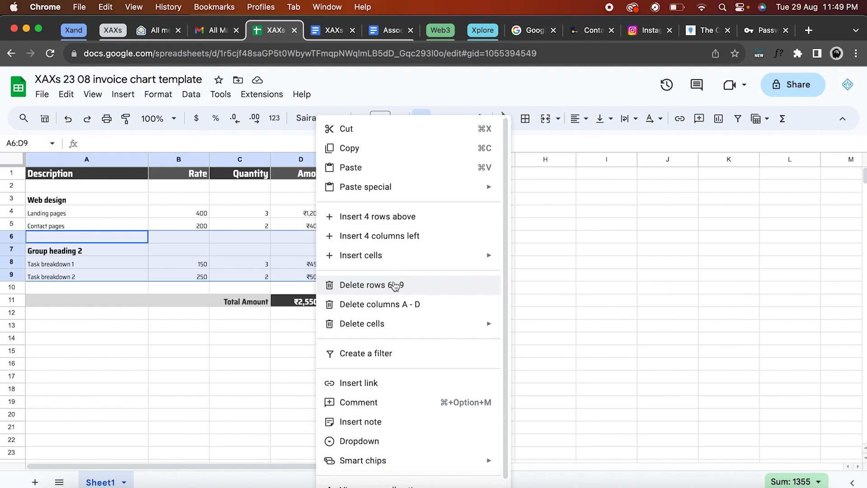
{"action": "left_click", "coordinate": [422, 287]}
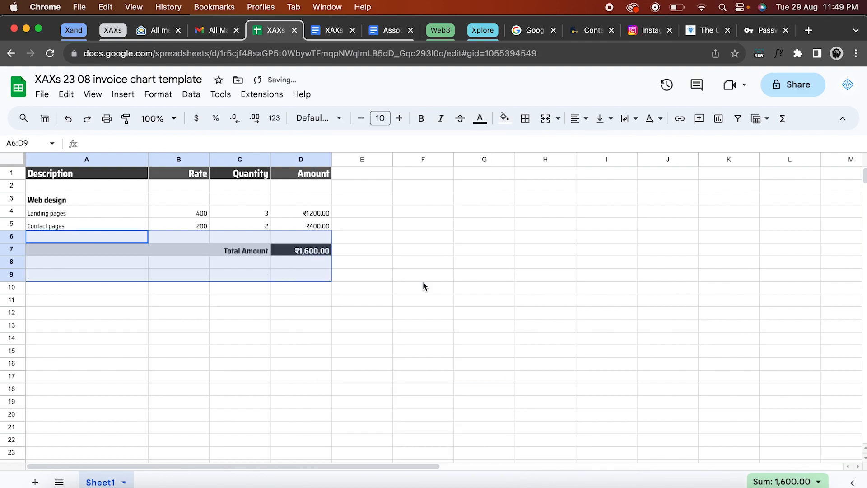
{"action": "left_click", "coordinate": [372, 271]}
{"action": "left_click", "coordinate": [321, 249]}
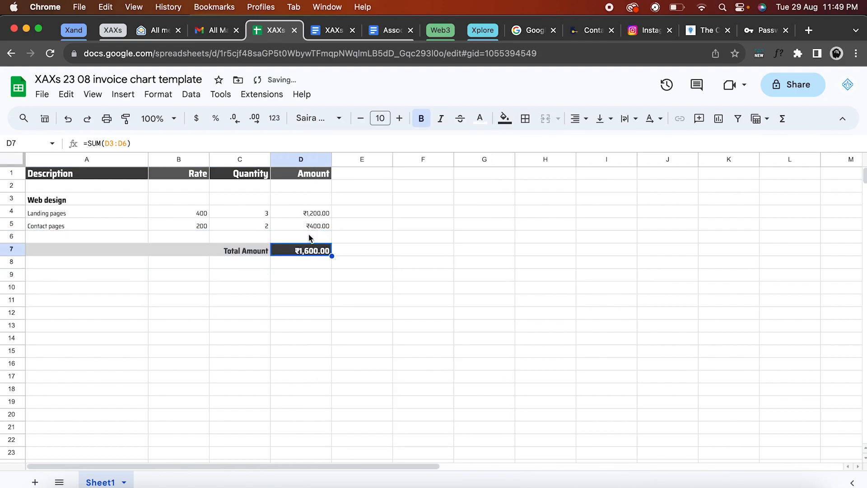
- Copy the invoice chart range A1:D7 and switch to the XAXs 23 08 Invoice template document
{"action": "left_click_drag", "start_coordinate": [62, 175], "coordinate": [303, 251]}
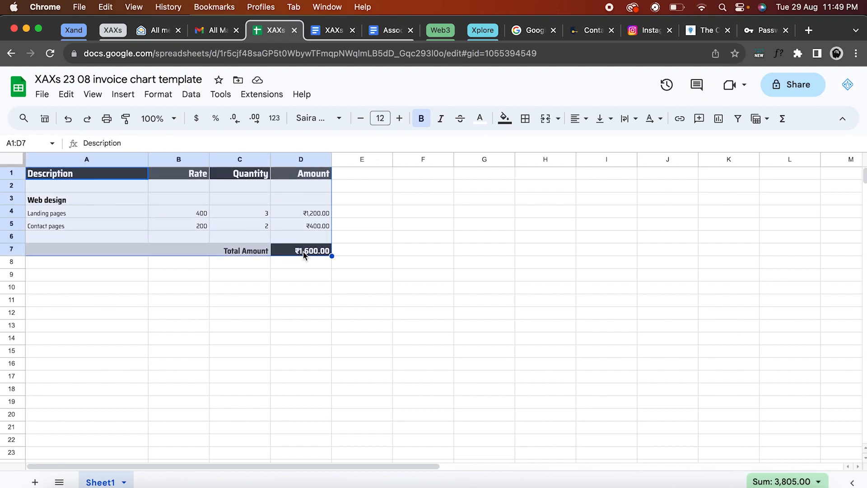
{"action": "key", "text": "super+c"}
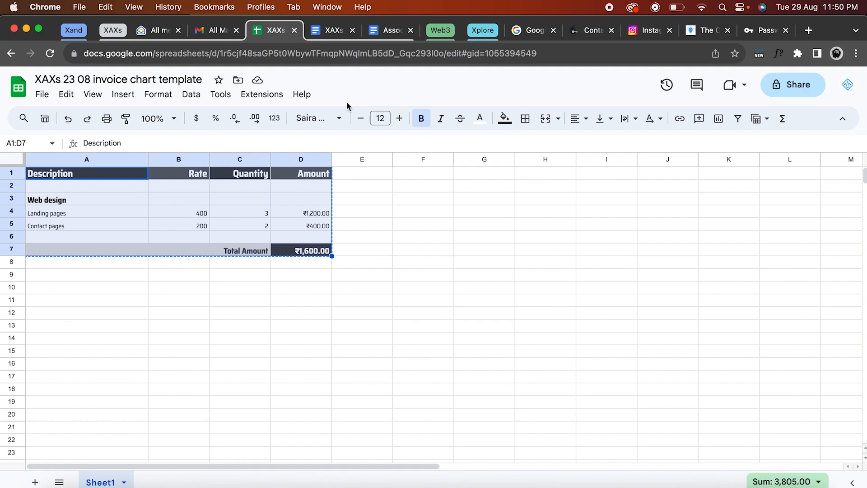
{"action": "left_click", "coordinate": [335, 31]}
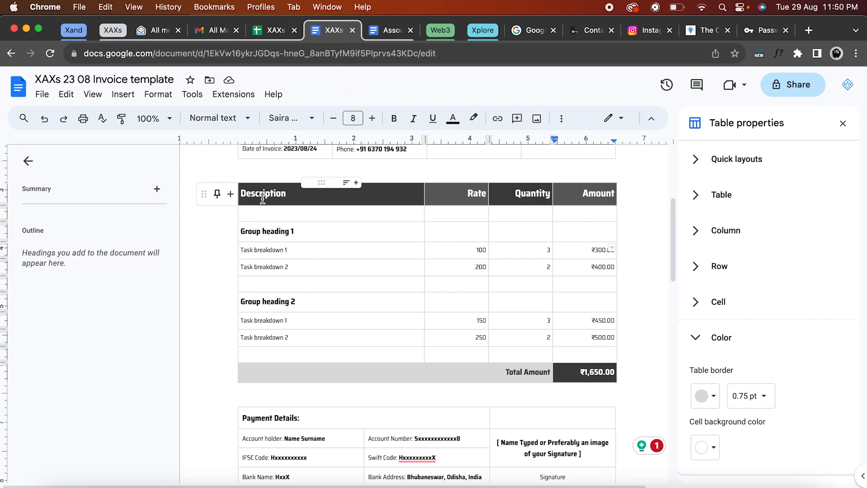
- Replace the old line-item table in the invoice with the copied chart, pasted as a table linked to the spreadsheet
{"action": "left_click", "coordinate": [635, 372]}
{"action": "left_click_drag", "start_coordinate": [635, 371], "coordinate": [315, 192]}
{"action": "key", "text": "Delete"}
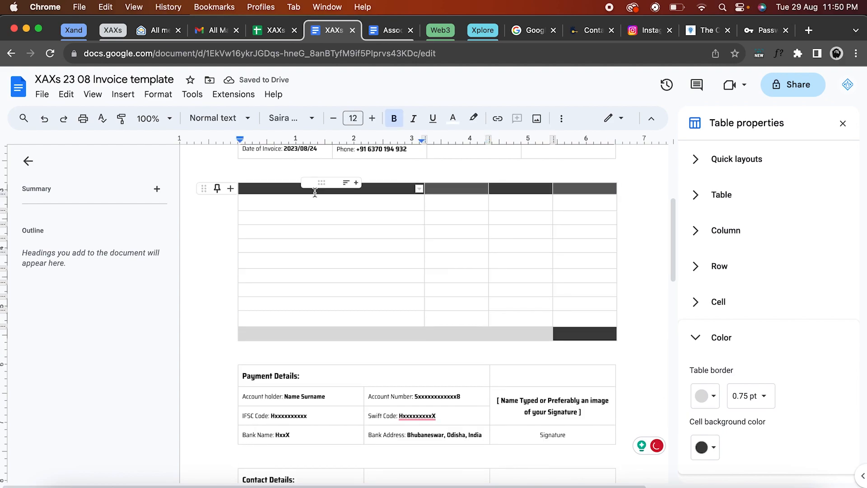
{"action": "right_click", "coordinate": [315, 192]}
{"action": "left_click", "coordinate": [365, 362]}
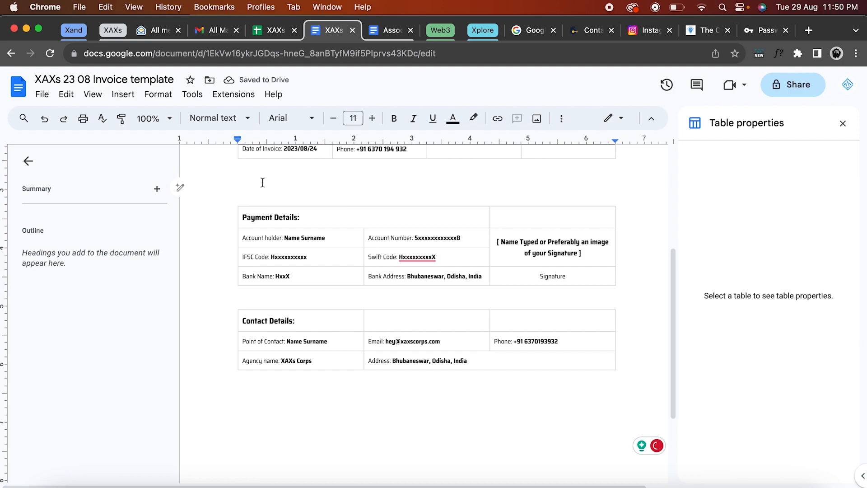
{"action": "key", "text": "super+v"}
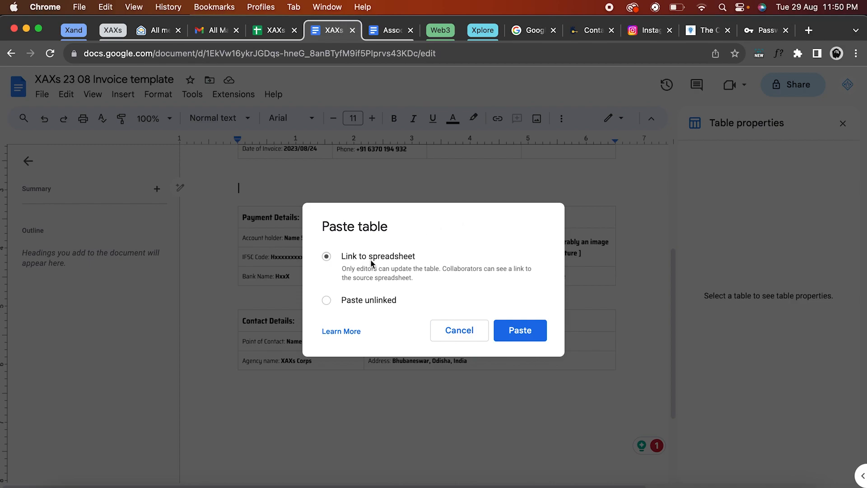
{"action": "left_click", "coordinate": [530, 330]}
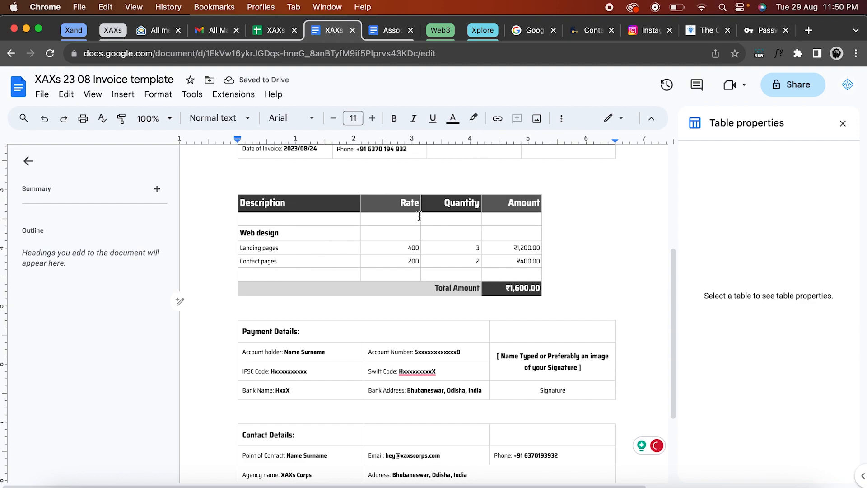
- Return to the chart spreadsheet and set the Landing pages quantity in cell C4 to 4
{"action": "left_click", "coordinate": [269, 35]}
{"action": "left_click", "coordinate": [424, 226]}
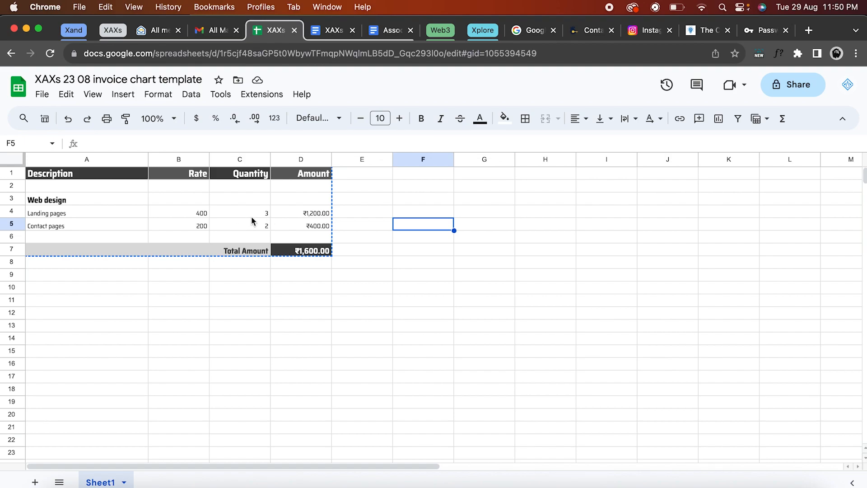
{"action": "left_click", "coordinate": [252, 215]}
{"action": "type", "text": "4"}
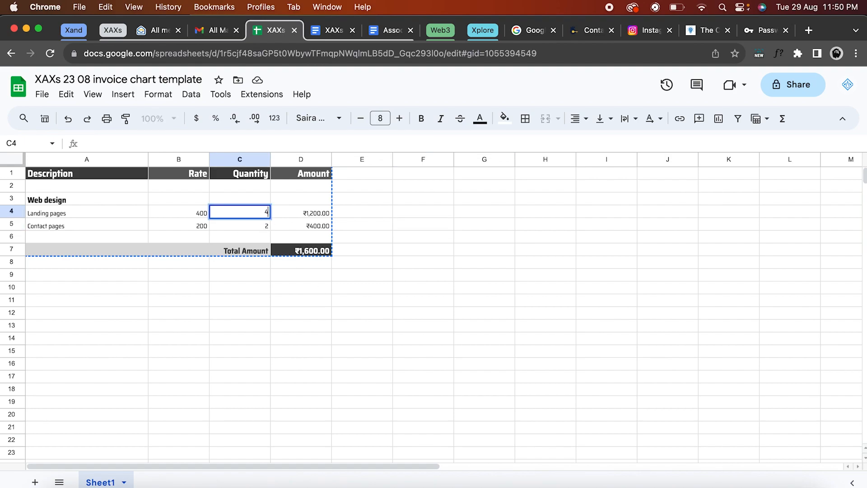
{"action": "key", "text": "Return"}
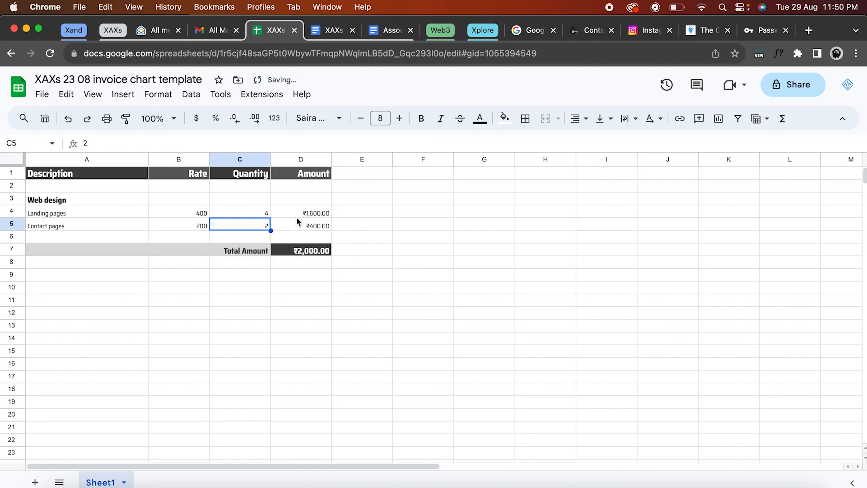
- Go back to the invoice document and update the linked line-item table with the spreadsheet changes
{"action": "left_click", "coordinate": [325, 32]}
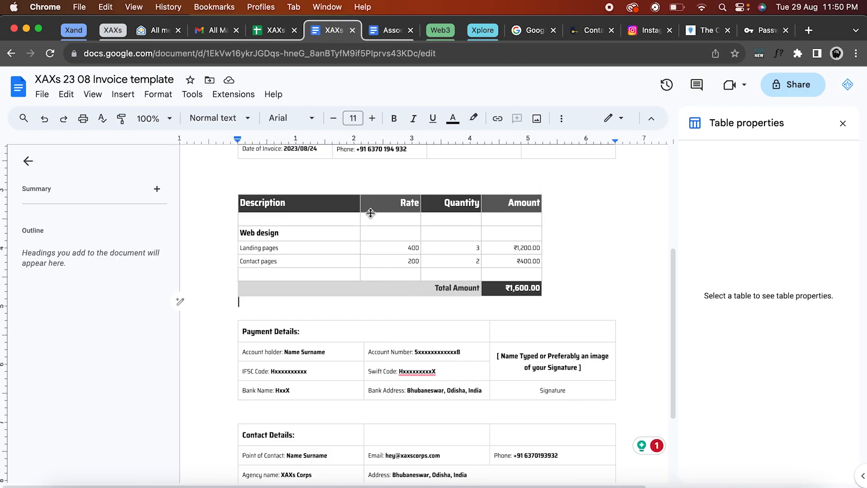
{"action": "left_click", "coordinate": [470, 247]}
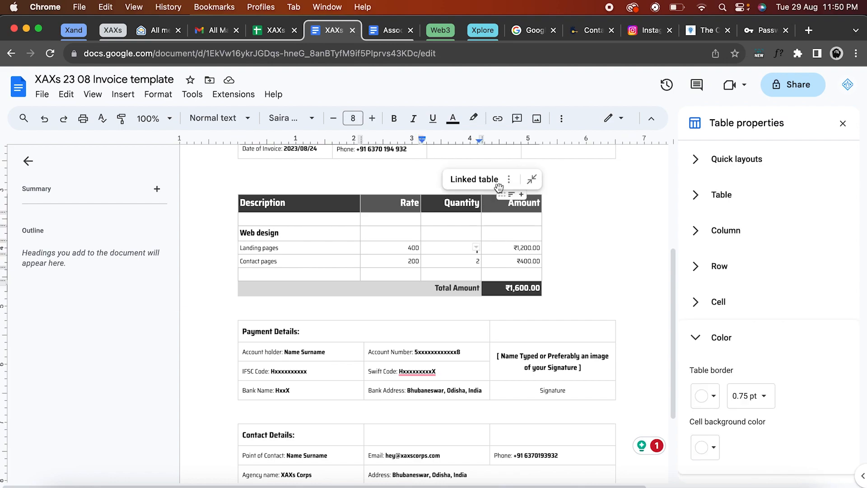
{"action": "left_click", "coordinate": [363, 180]}
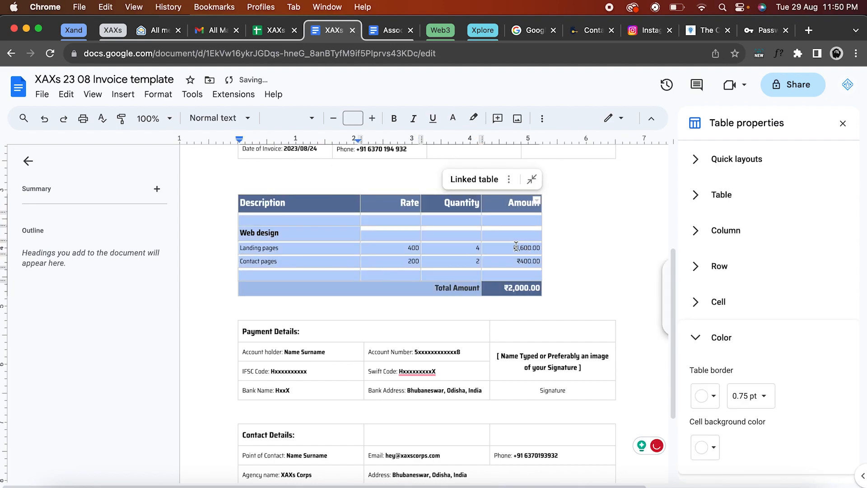
{"action": "left_click", "coordinate": [570, 244]}
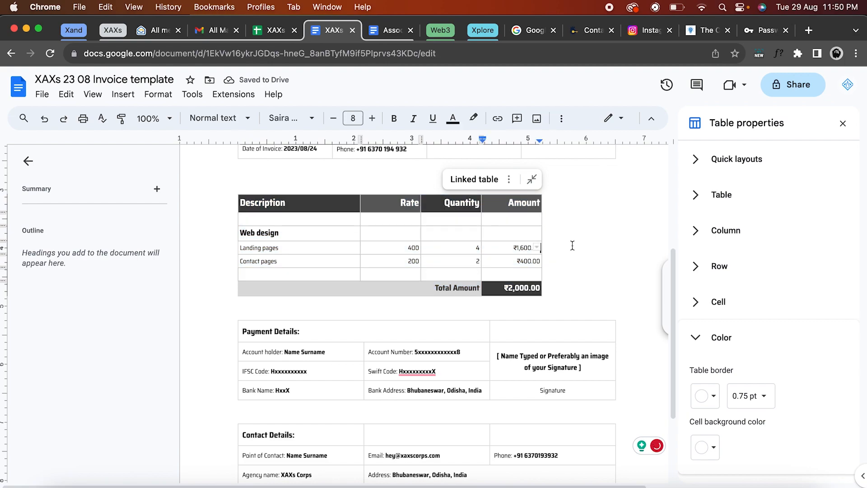
- Set the linked table's Description column width to 3.4 in so the table spans the page like the others
{"action": "left_click", "coordinate": [332, 199]}
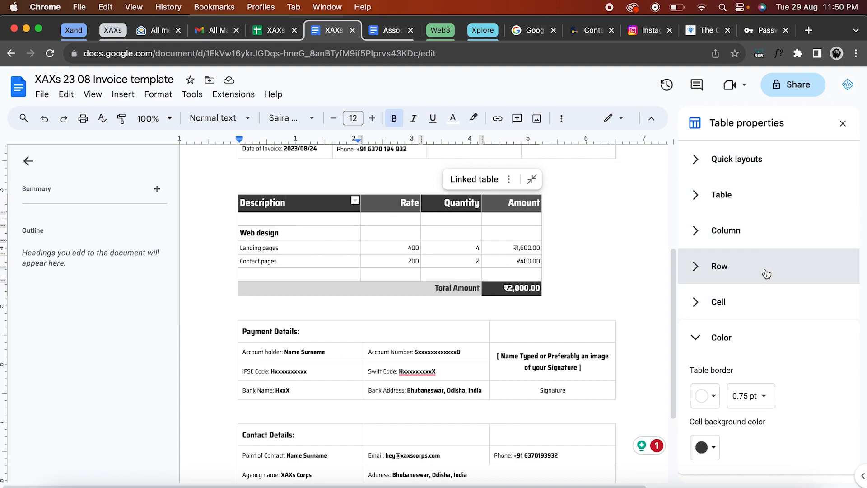
{"action": "left_click", "coordinate": [757, 235]}
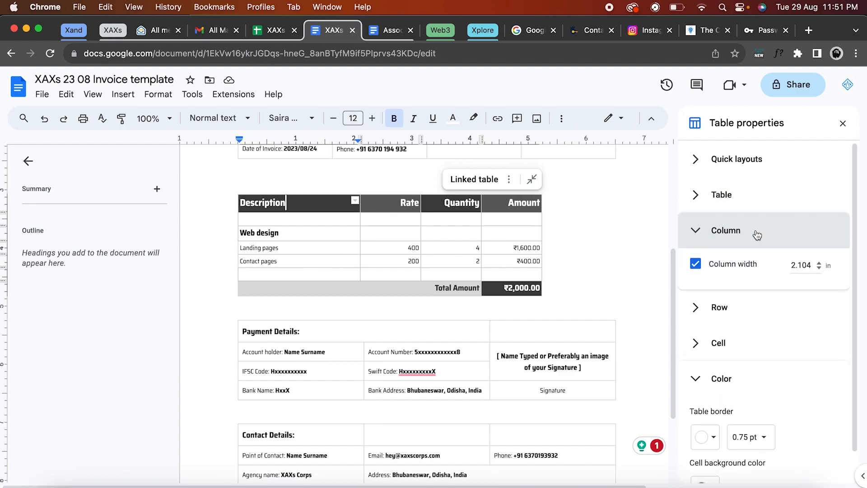
{"action": "left_click", "coordinate": [805, 262]}
{"action": "key", "text": "Up"}
{"action": "key", "text": "Up"}
{"action": "key", "text": "Up"}
{"action": "key", "text": "Up"}
{"action": "key", "text": "Up"}
{"action": "key", "text": "Up"}
{"action": "key", "text": "Up"}
{"action": "key", "text": "Up"}
{"action": "key", "text": "Up"}
{"action": "key", "text": "Up"}
{"action": "key", "text": "Up"}
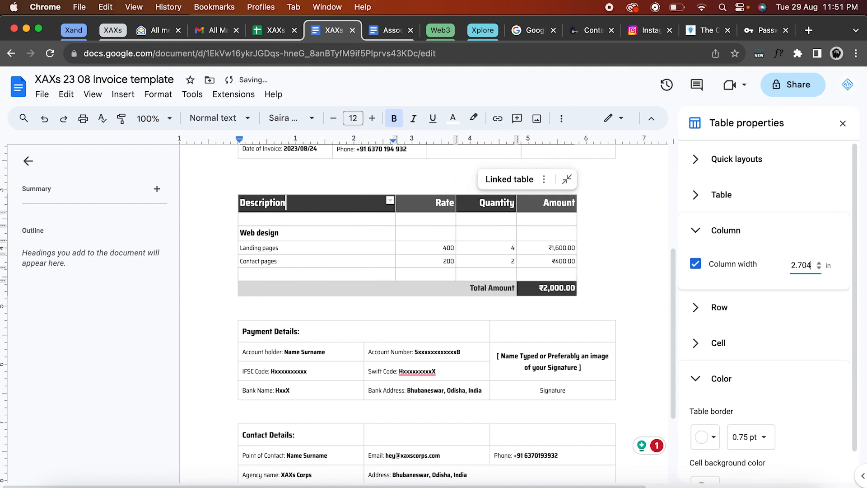
{"action": "key", "text": "BackSpace"}
{"action": "key", "text": "Up"}
{"action": "key", "text": "Up"}
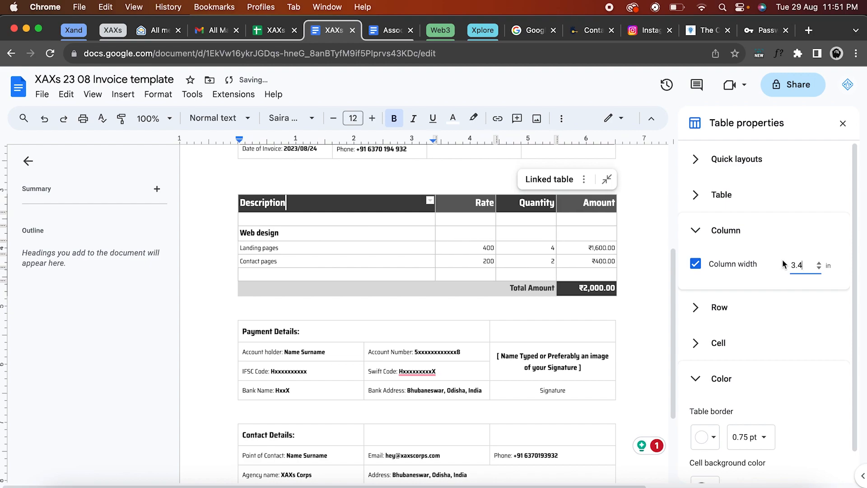
{"action": "left_click", "coordinate": [657, 206]}
{"action": "left_click", "coordinate": [650, 247]}
- Look over the whole invoice and view the available download formats, including PDF Document (.pdf)
{"action": "scroll", "coordinate": [651, 248], "scroll_direction": "up", "scroll_amount": 3}
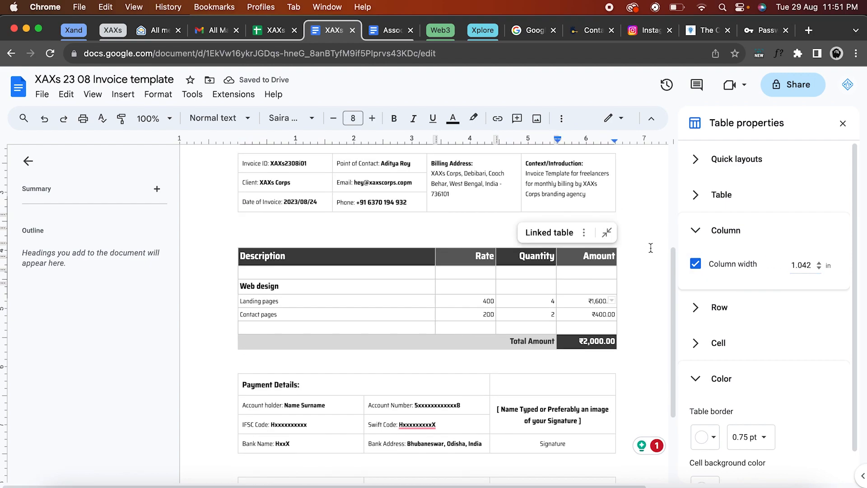
{"action": "scroll", "coordinate": [650, 248], "scroll_direction": "down", "scroll_amount": 2}
{"action": "scroll", "coordinate": [651, 248], "scroll_direction": "down", "scroll_amount": 4}
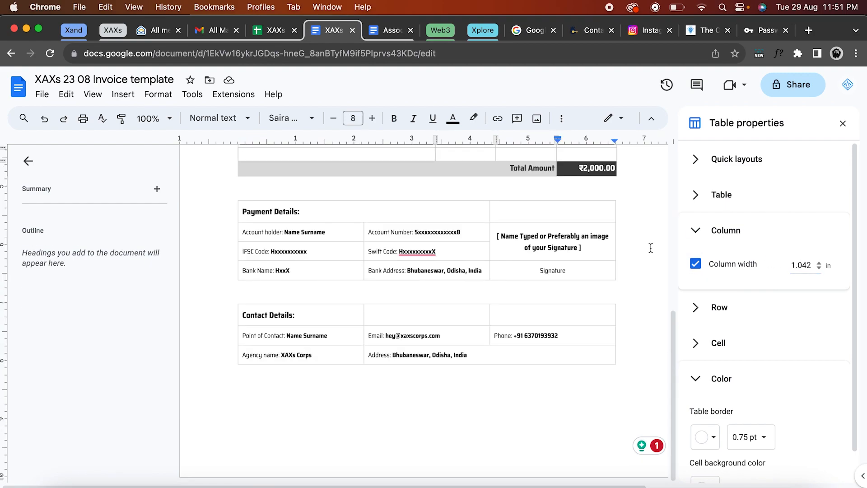
{"action": "scroll", "coordinate": [650, 248], "scroll_direction": "up", "scroll_amount": 7}
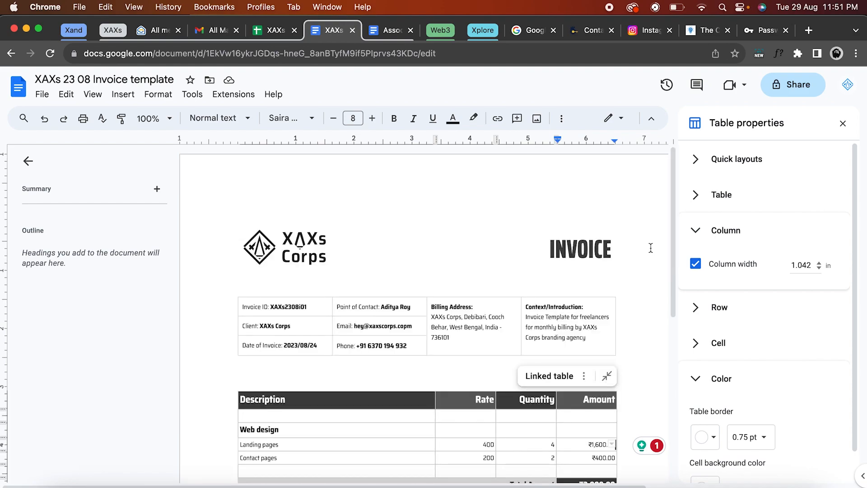
{"action": "left_click", "coordinate": [43, 96]}
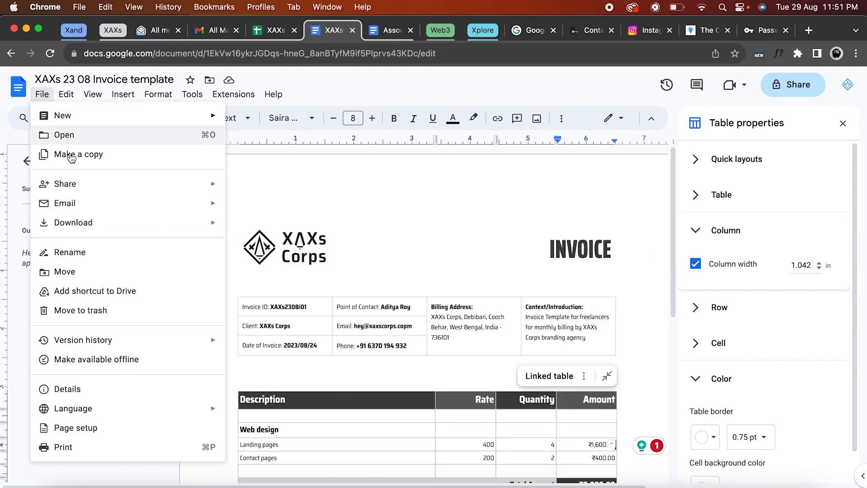
{"action": "mouse_move", "coordinate": [92, 230]}
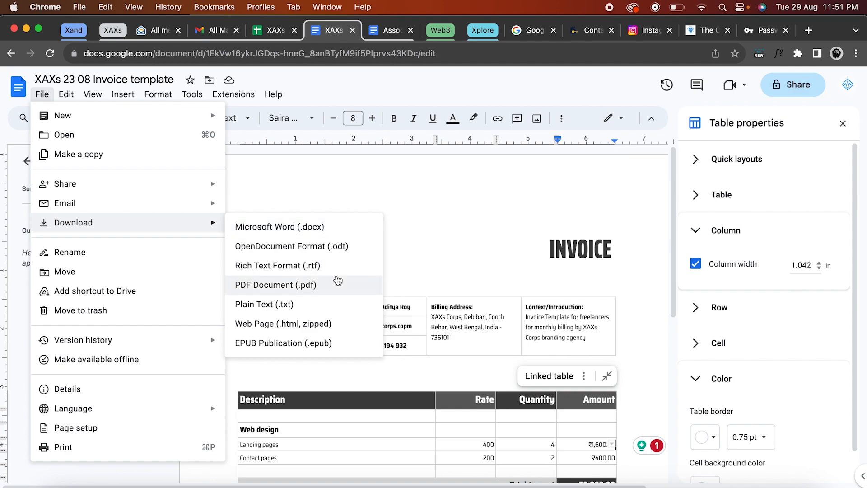
{"action": "left_click", "coordinate": [555, 191]}
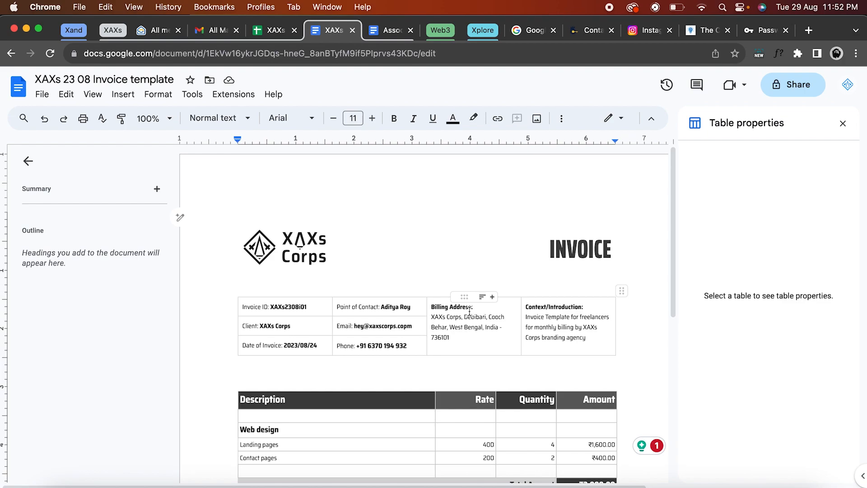
{"action": "scroll", "coordinate": [469, 312], "scroll_direction": "down", "scroll_amount": 3}
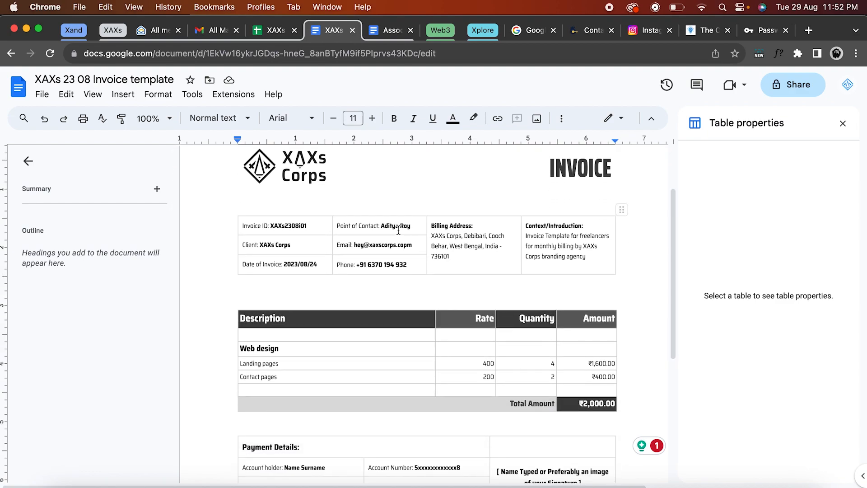
{"action": "left_click", "coordinate": [398, 230]}
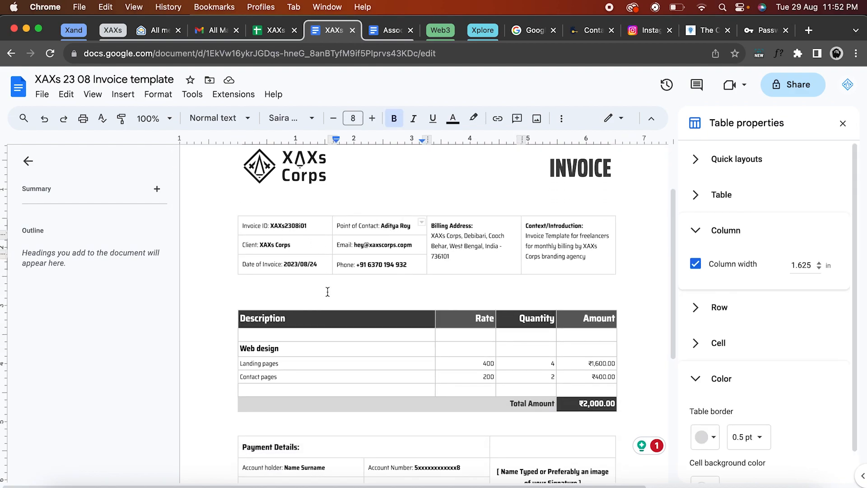